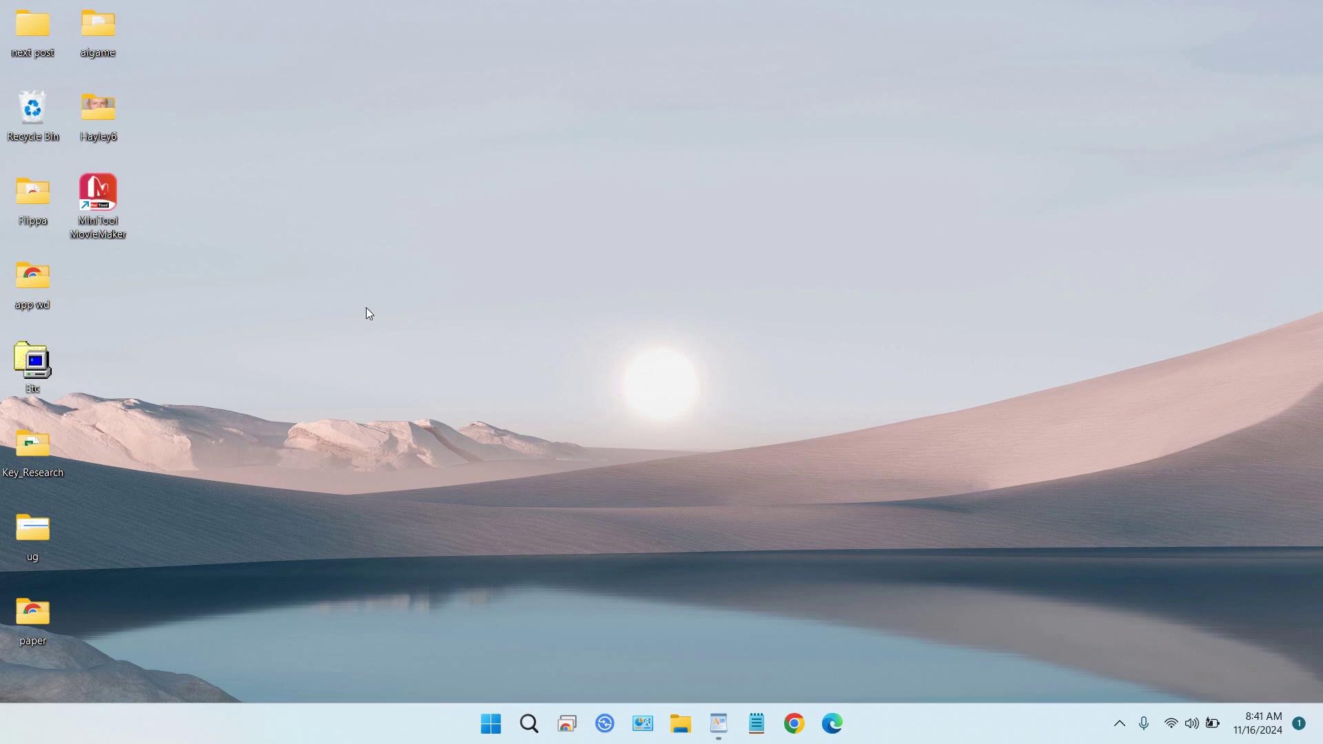
- Start a new 16:9 project in MiniTool MovieMaker and import the videos 223461_tiny.mp4, car.mp4 and user guide.mp4
double_click(112, 219)
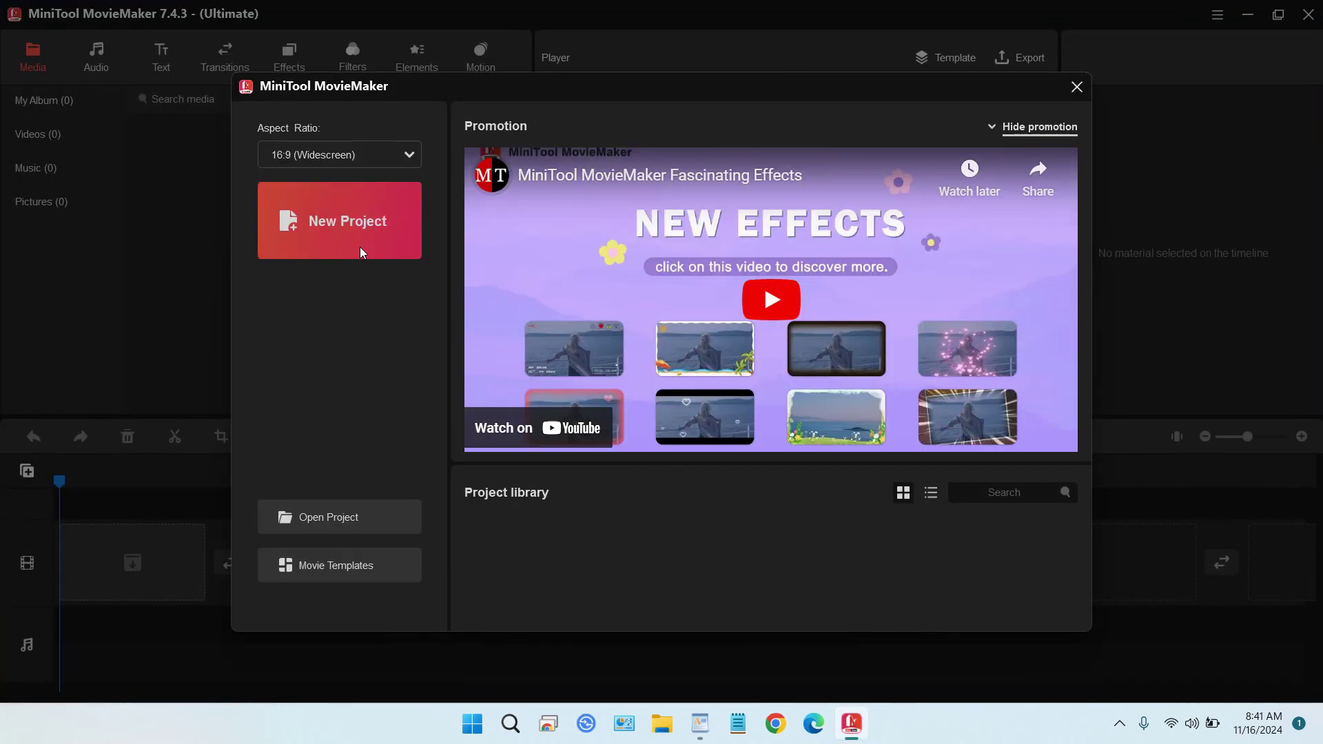
left_click(372, 232)
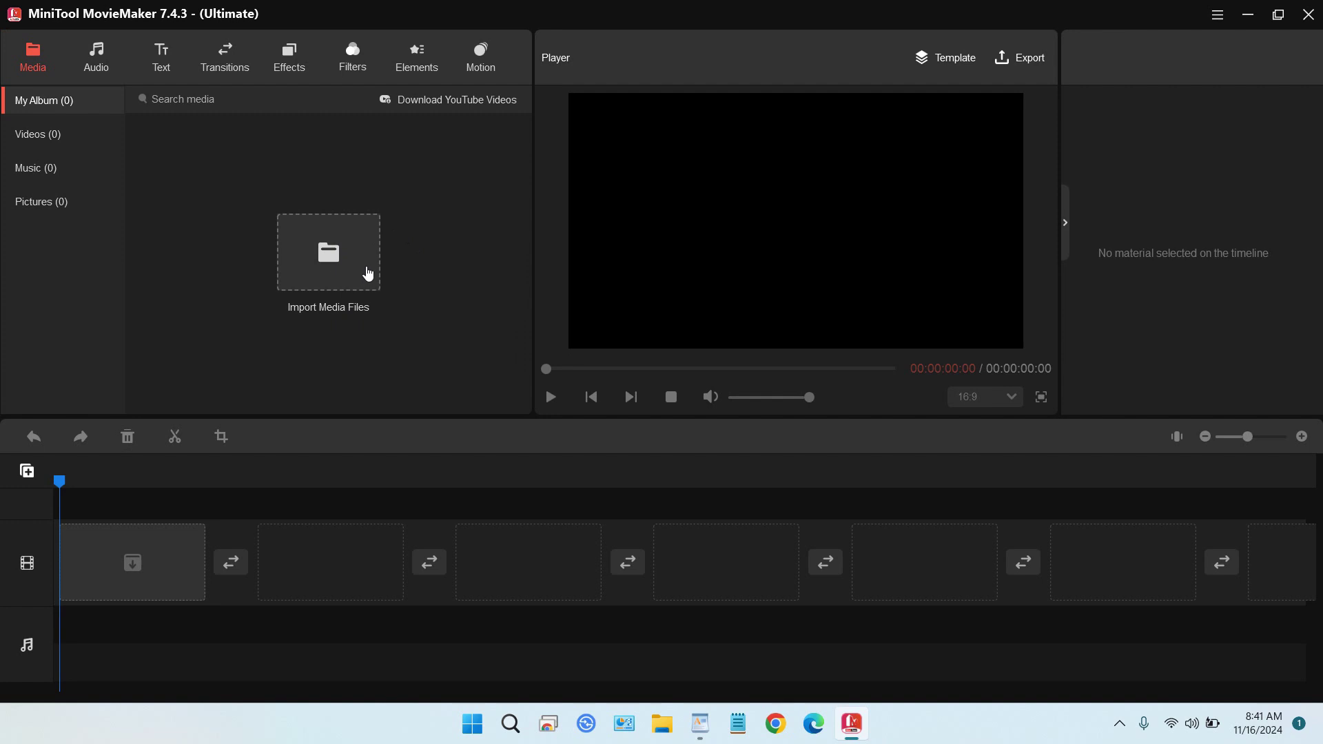
left_click(368, 273)
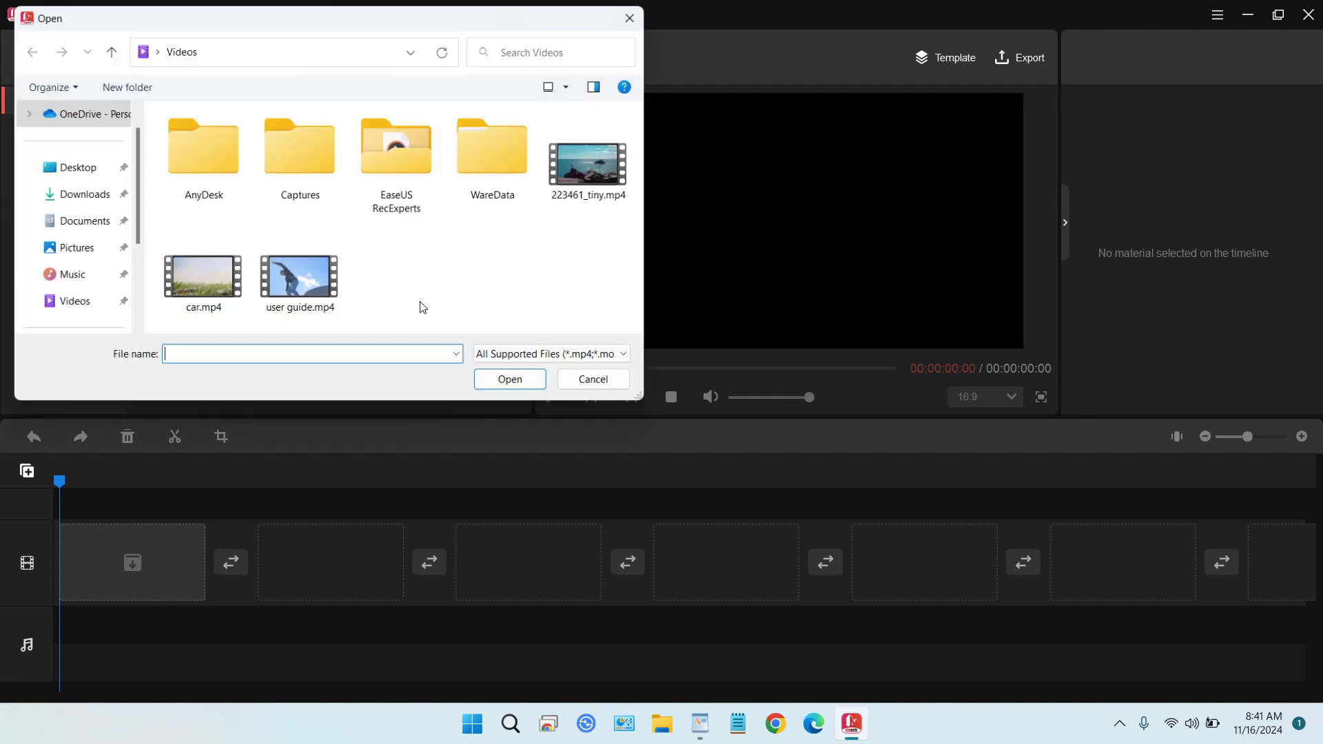
left_click(589, 196)
left_click(200, 279, "ctrl")
left_click(315, 290, "ctrl")
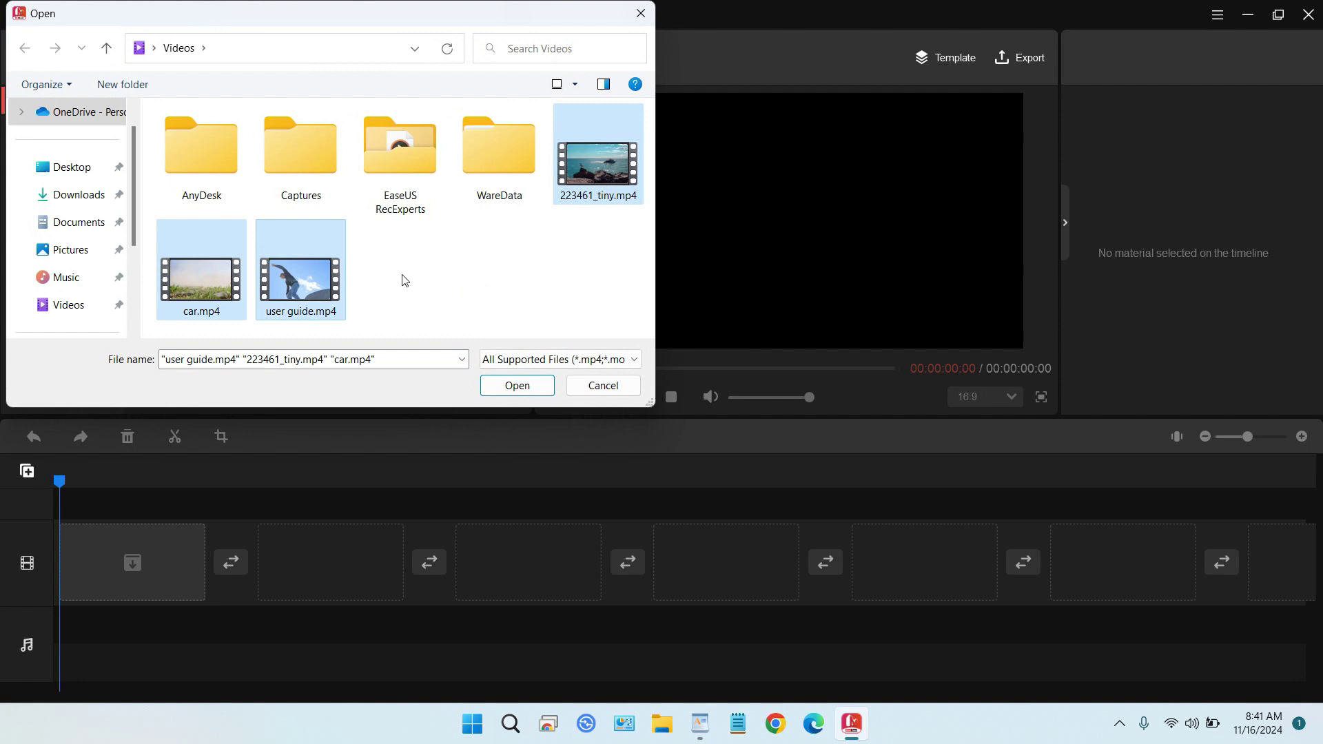
left_click(516, 386)
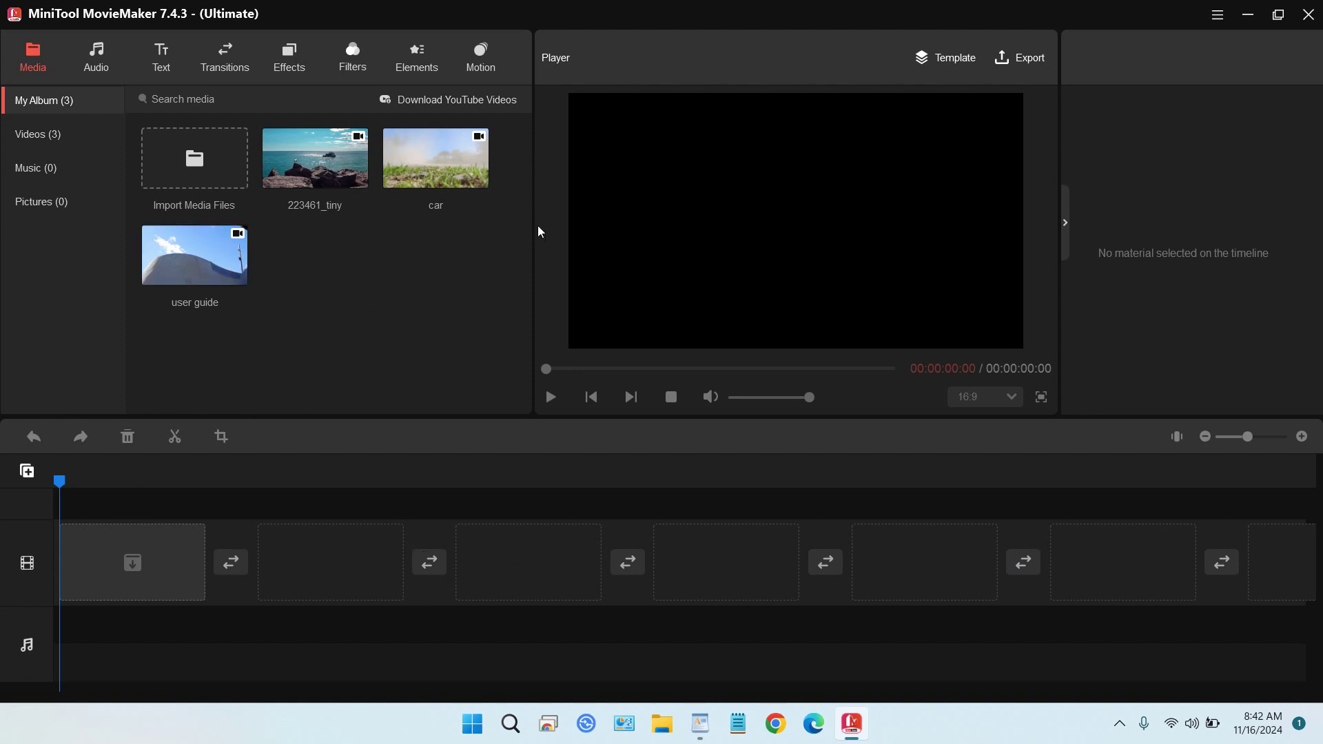
- Place the clips on the video track in the order user guide, car, 223461_tiny
left_click_drag(186, 269, 117, 553)
left_click_drag(352, 365, 272, 554)
left_click_drag(317, 169, 493, 564)
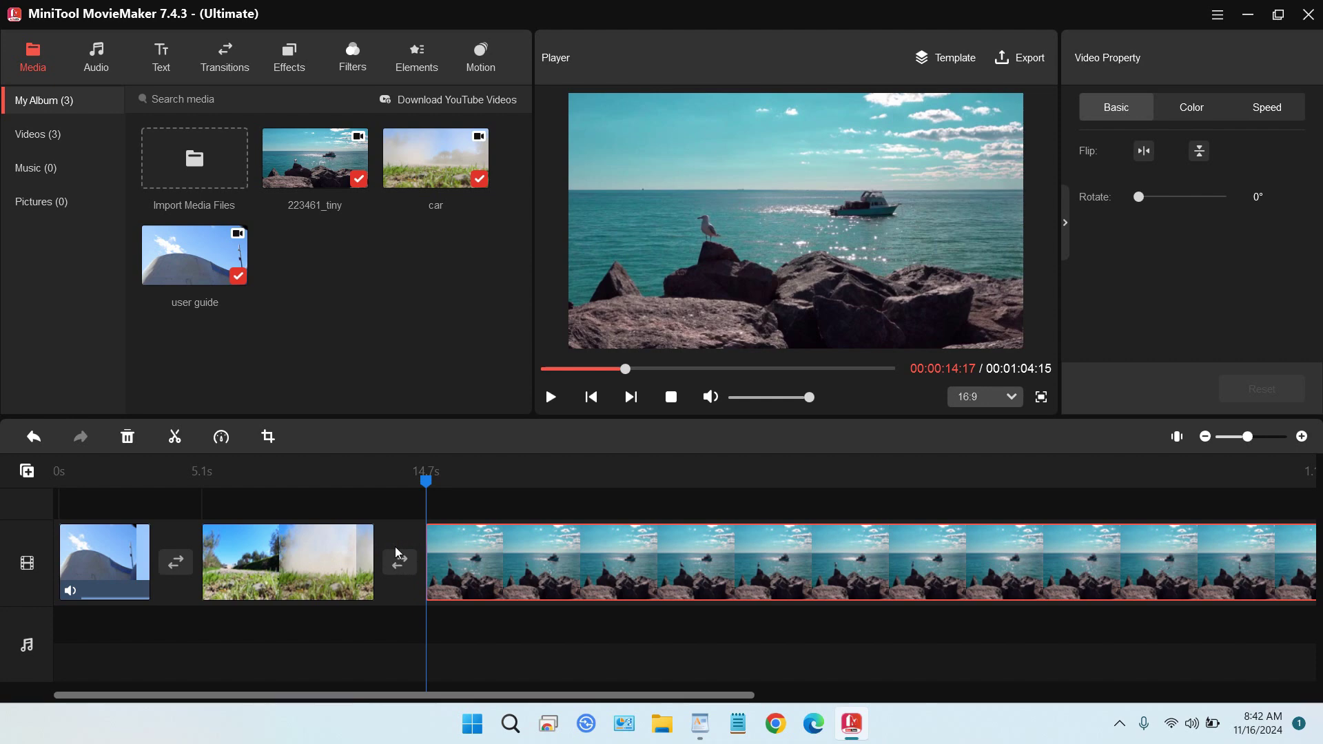
- Bring up the transitions library and play the opening clip from the start of the timeline
left_click(243, 68)
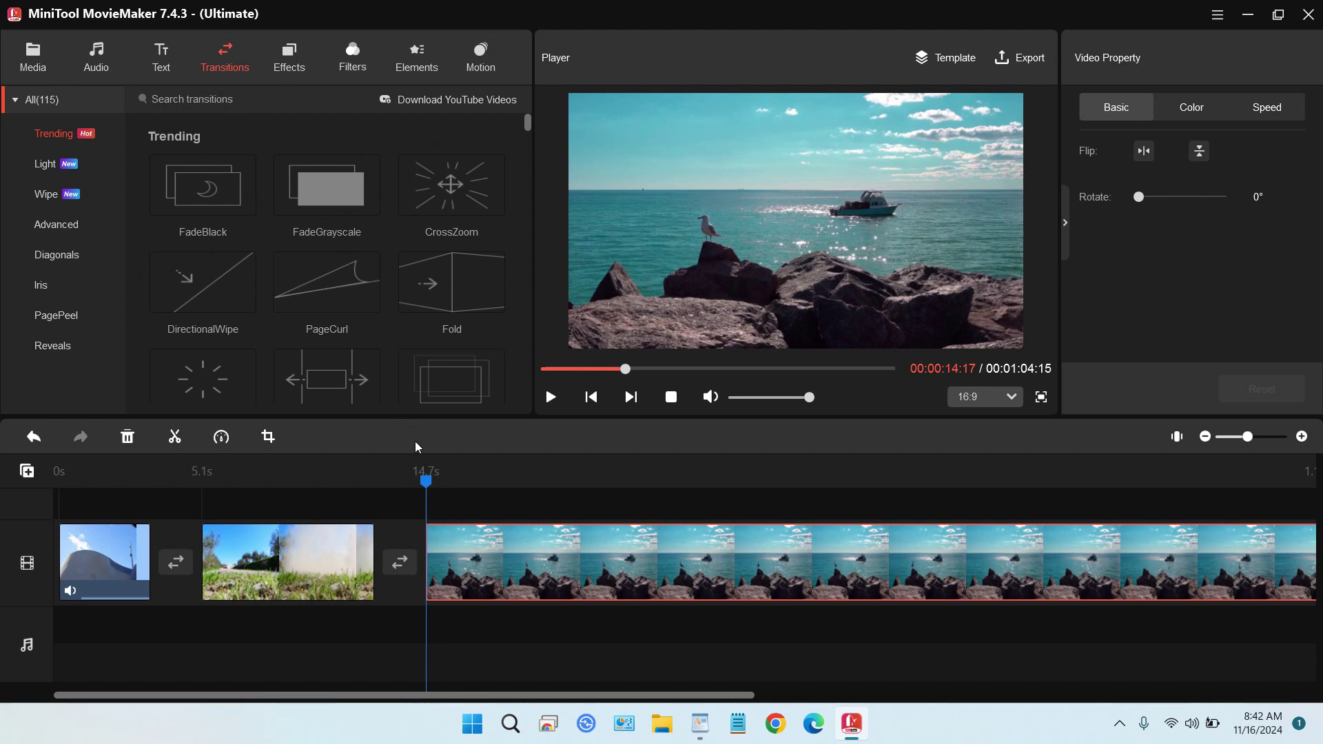
left_click_drag(427, 480, 44, 527)
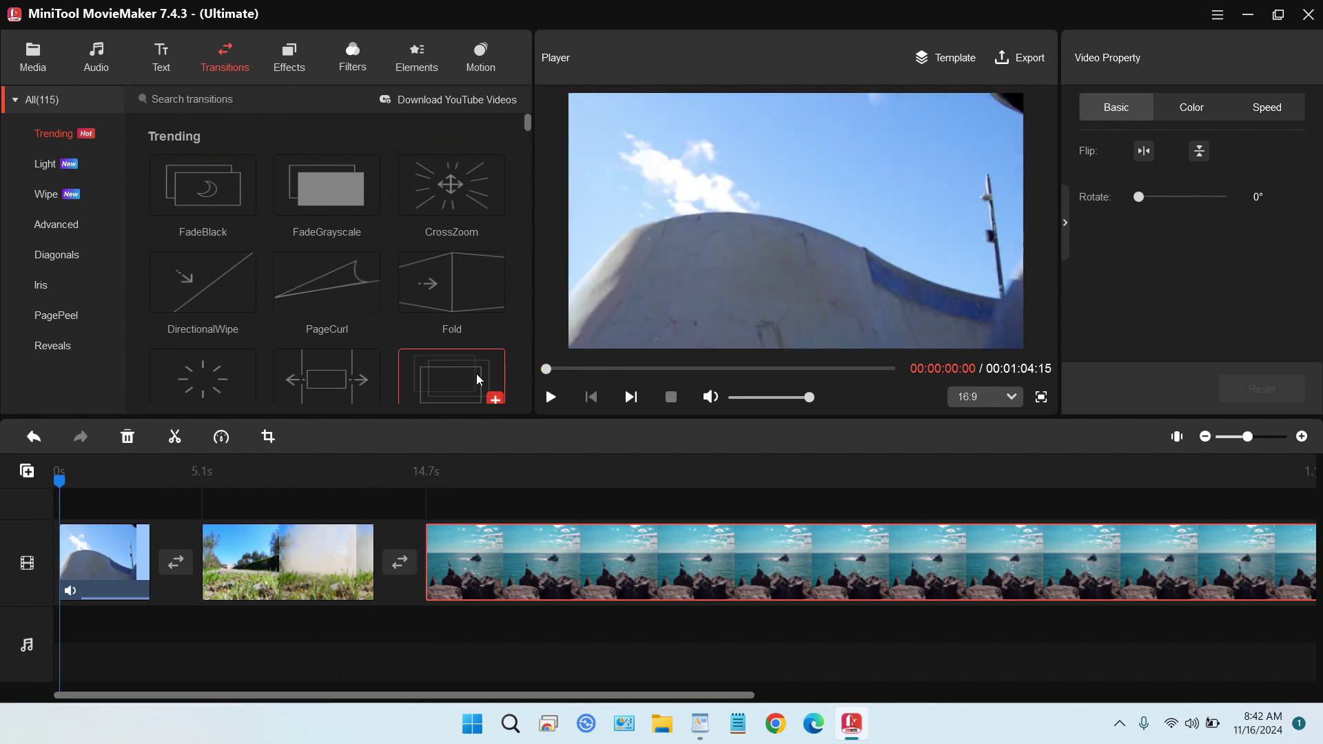
left_click(553, 398)
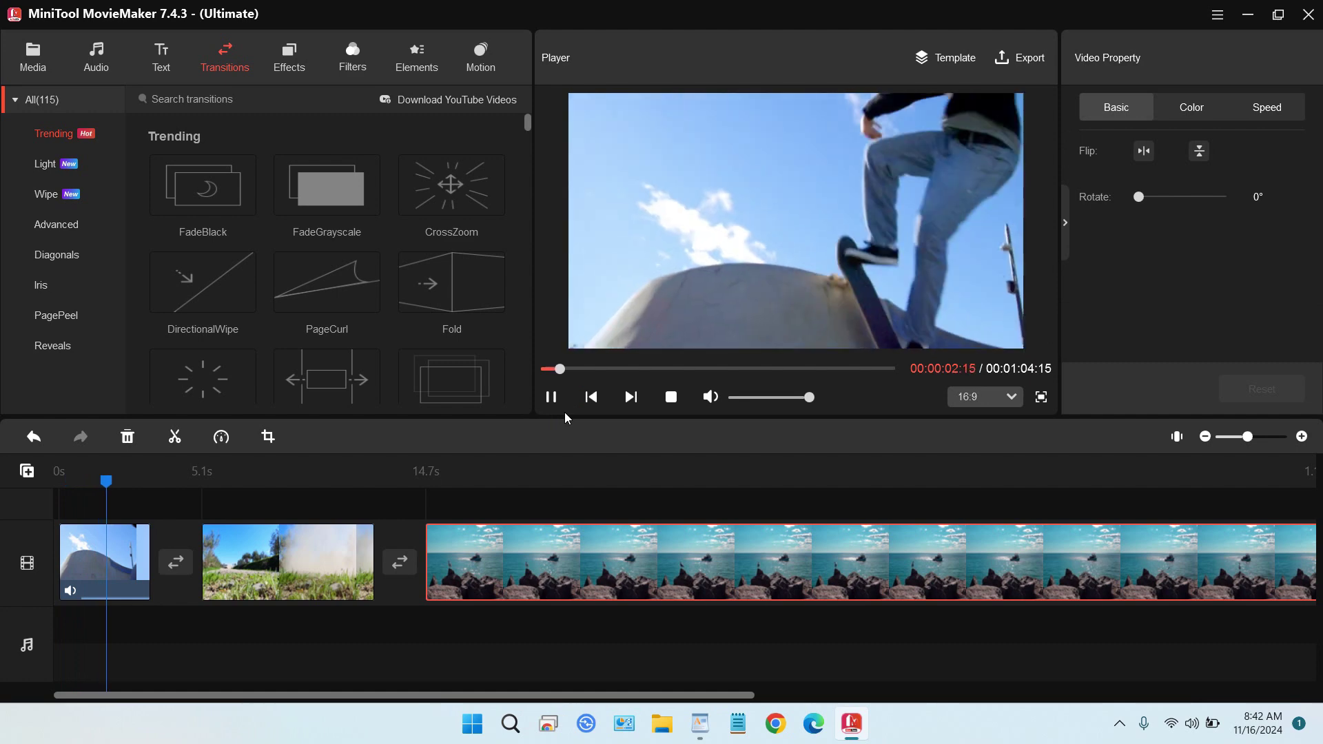
left_click(551, 397)
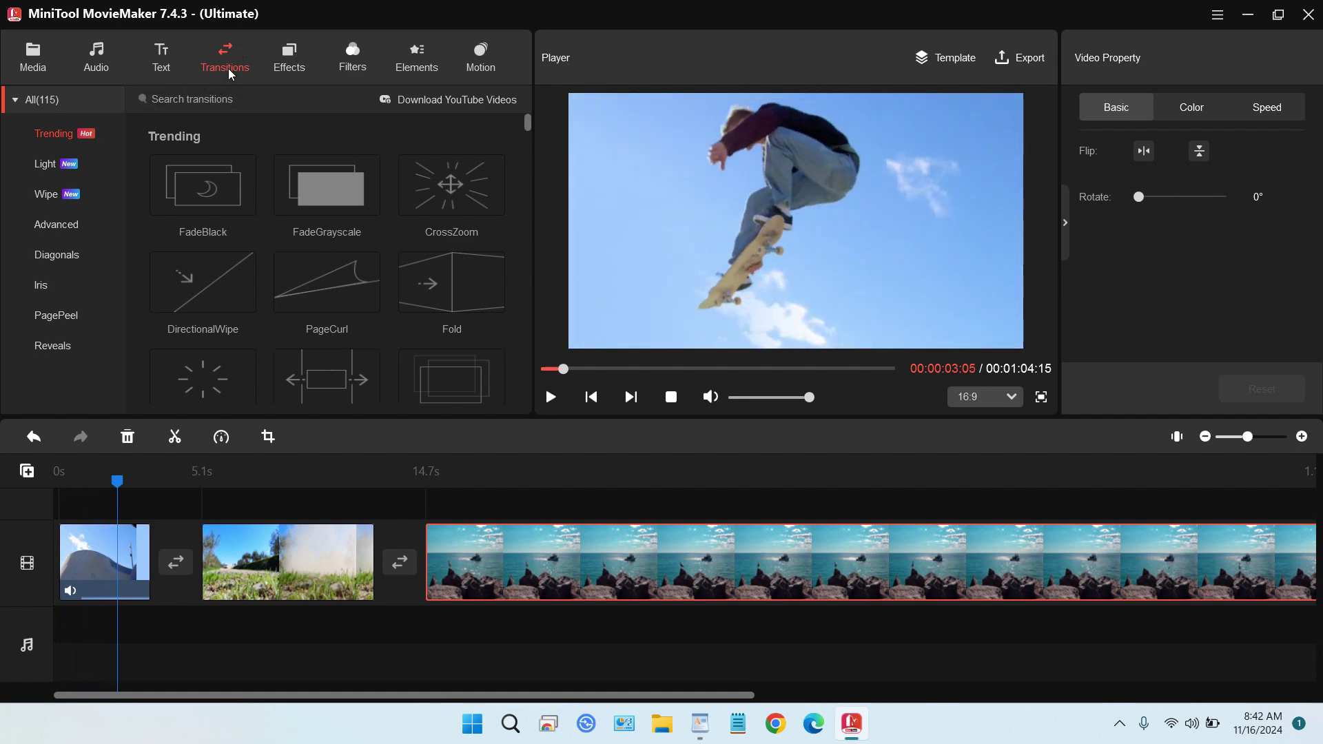
- Add a PageCurl transition between the user guide and car clips and play it back from the start
left_click_drag(350, 293, 177, 573)
left_click(50, 505)
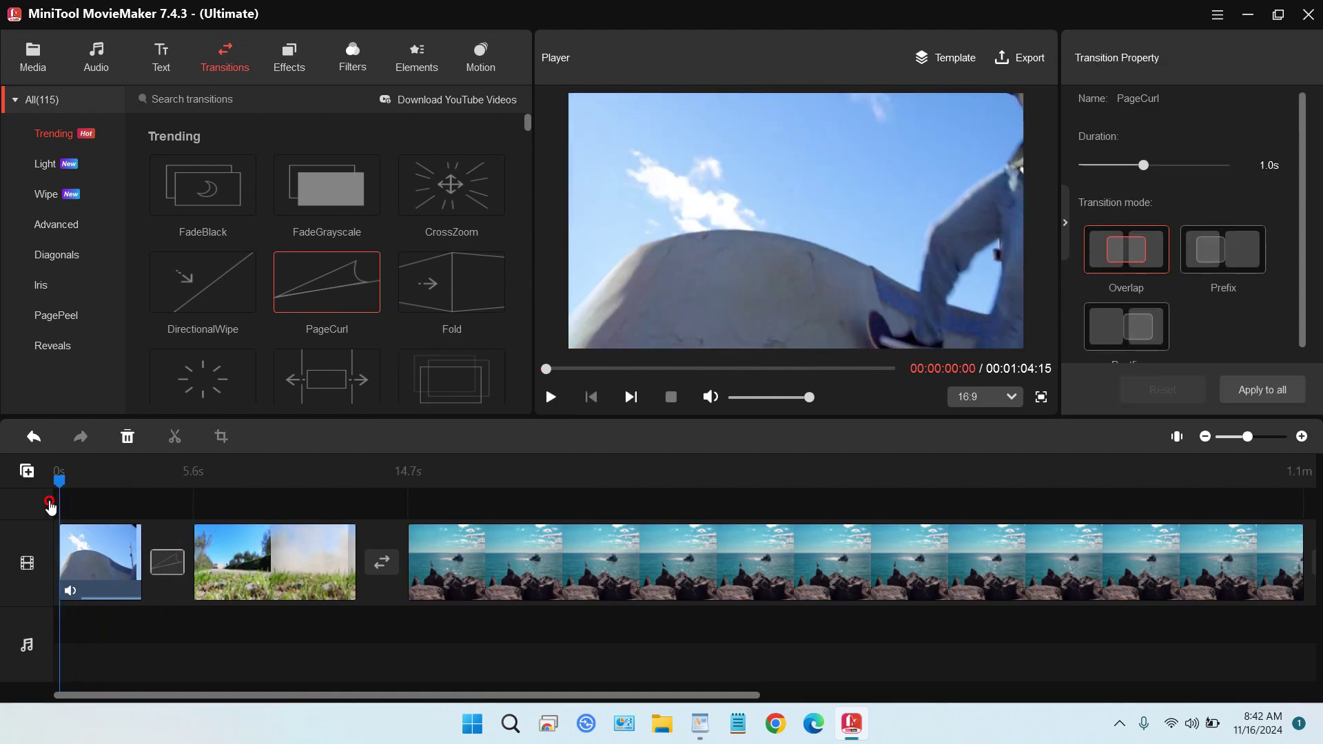
key("space")
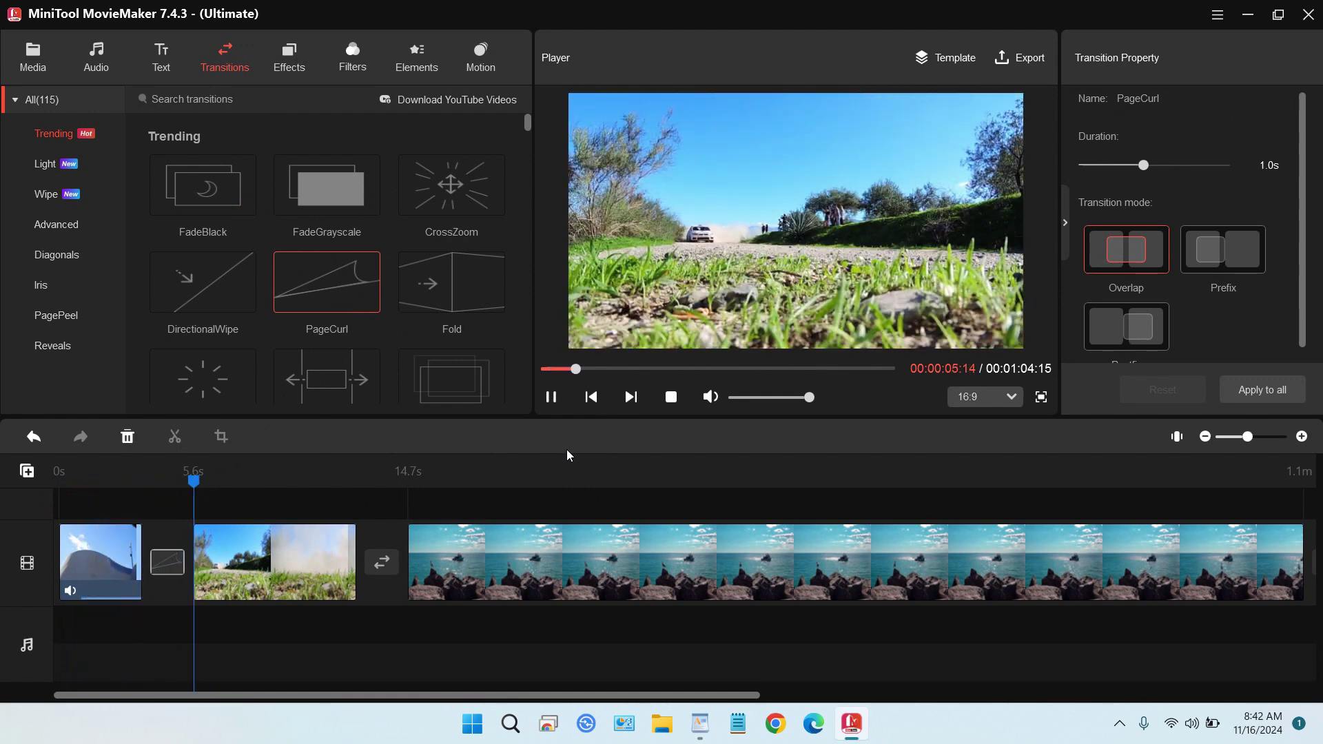
left_click(550, 397)
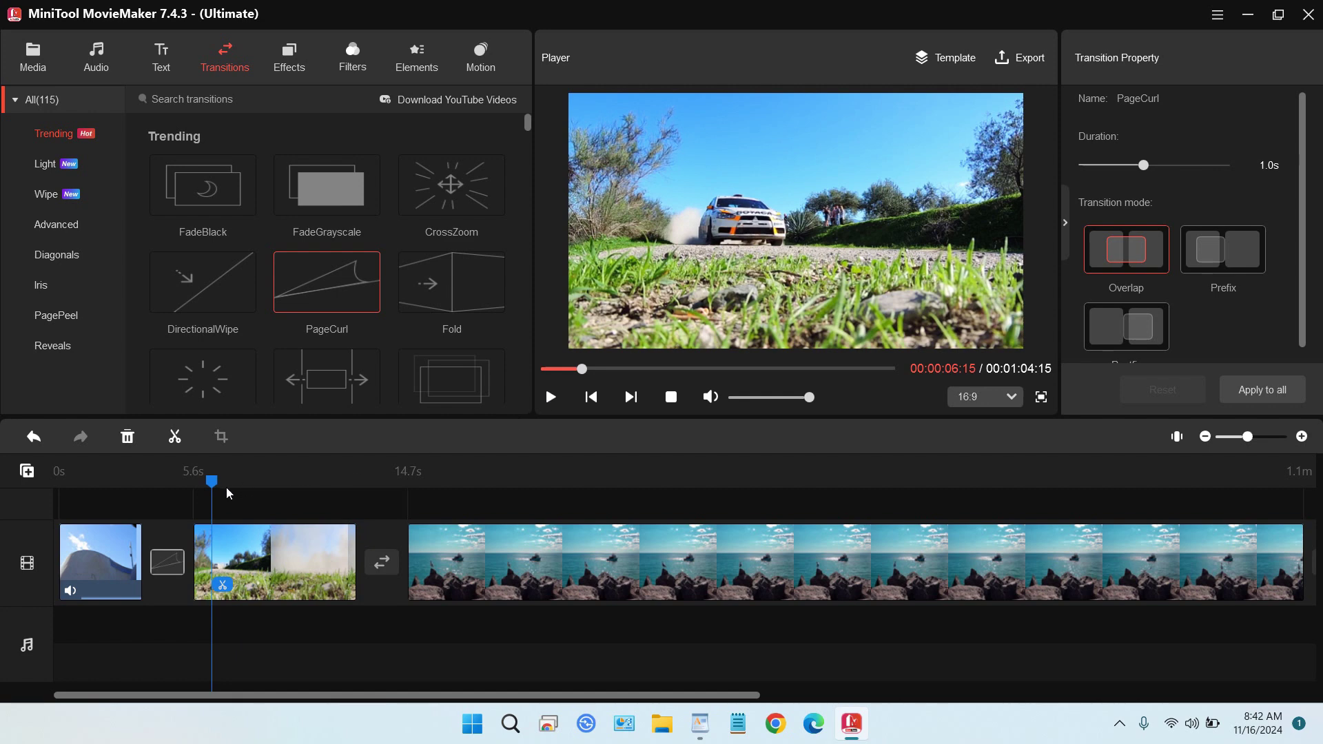
- Split the user guide clip at 00:00:02:07 and apply the Flame flow effect to its second part
left_click(100, 475)
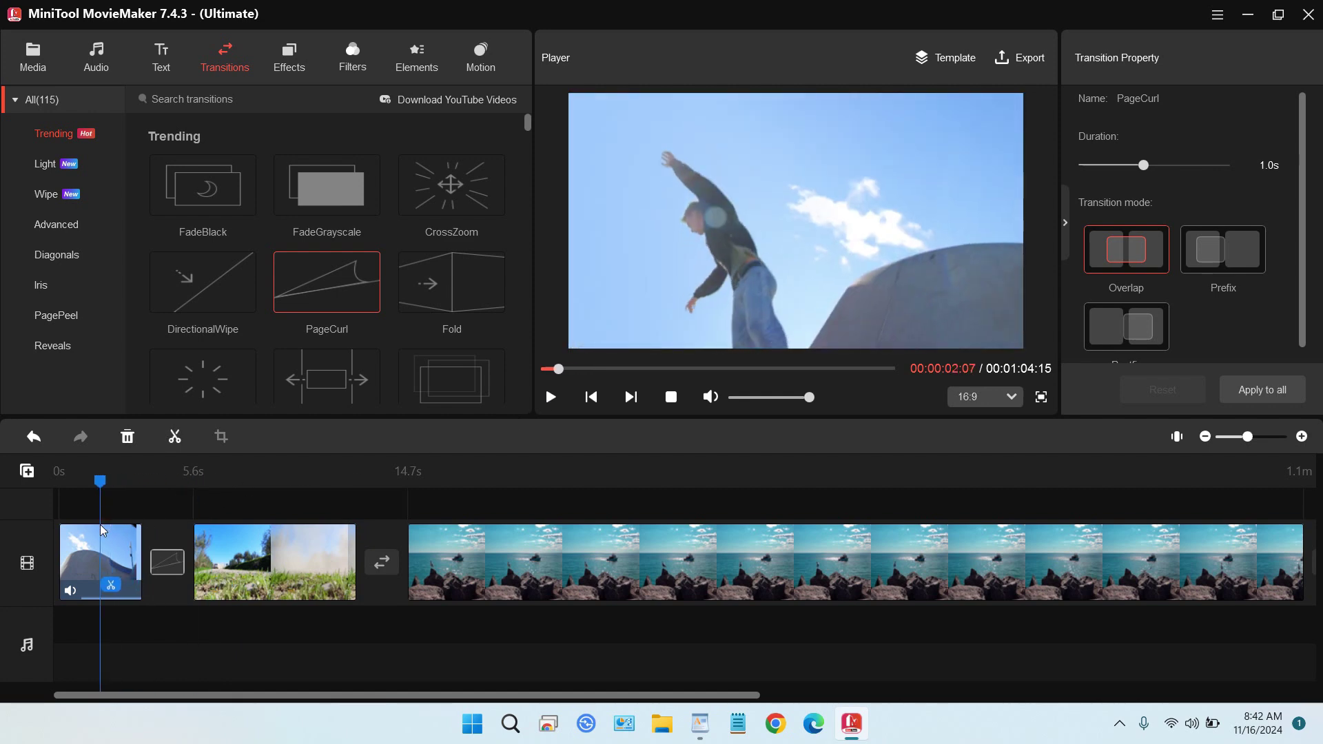
left_click(112, 588)
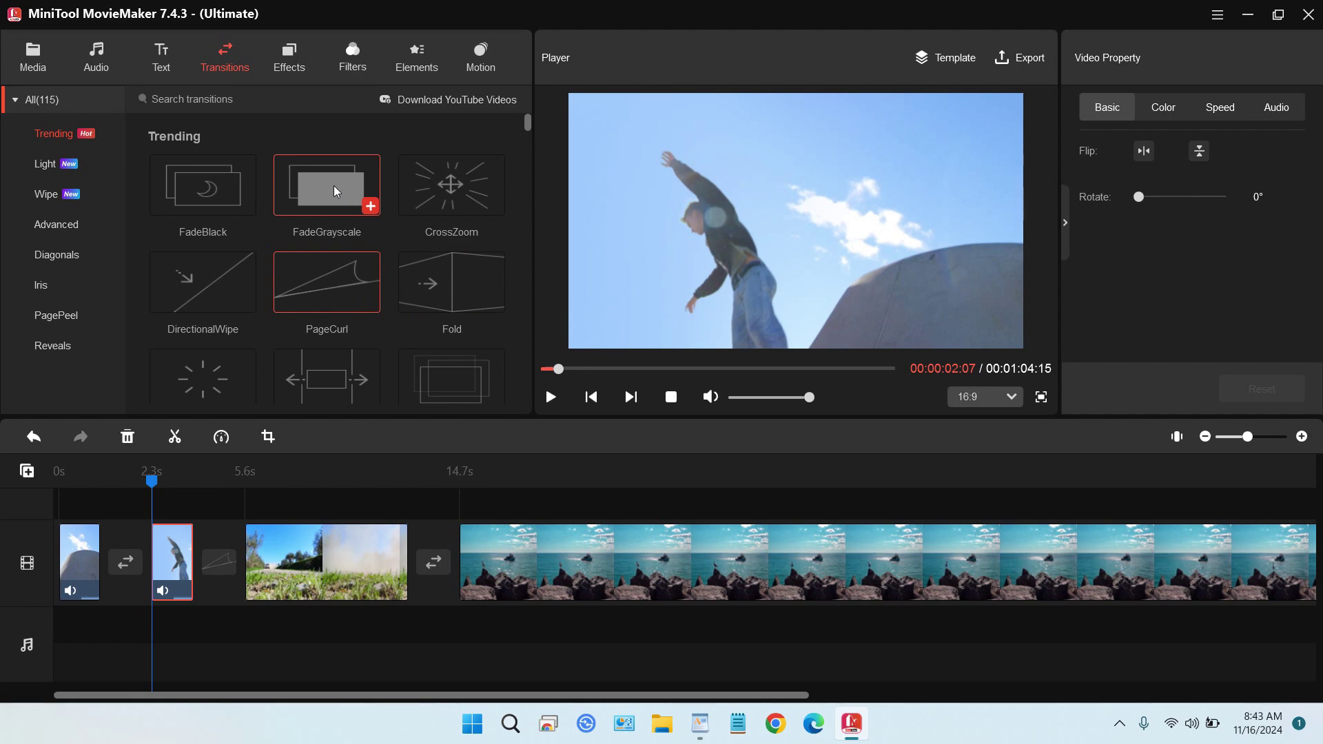
left_click(290, 65)
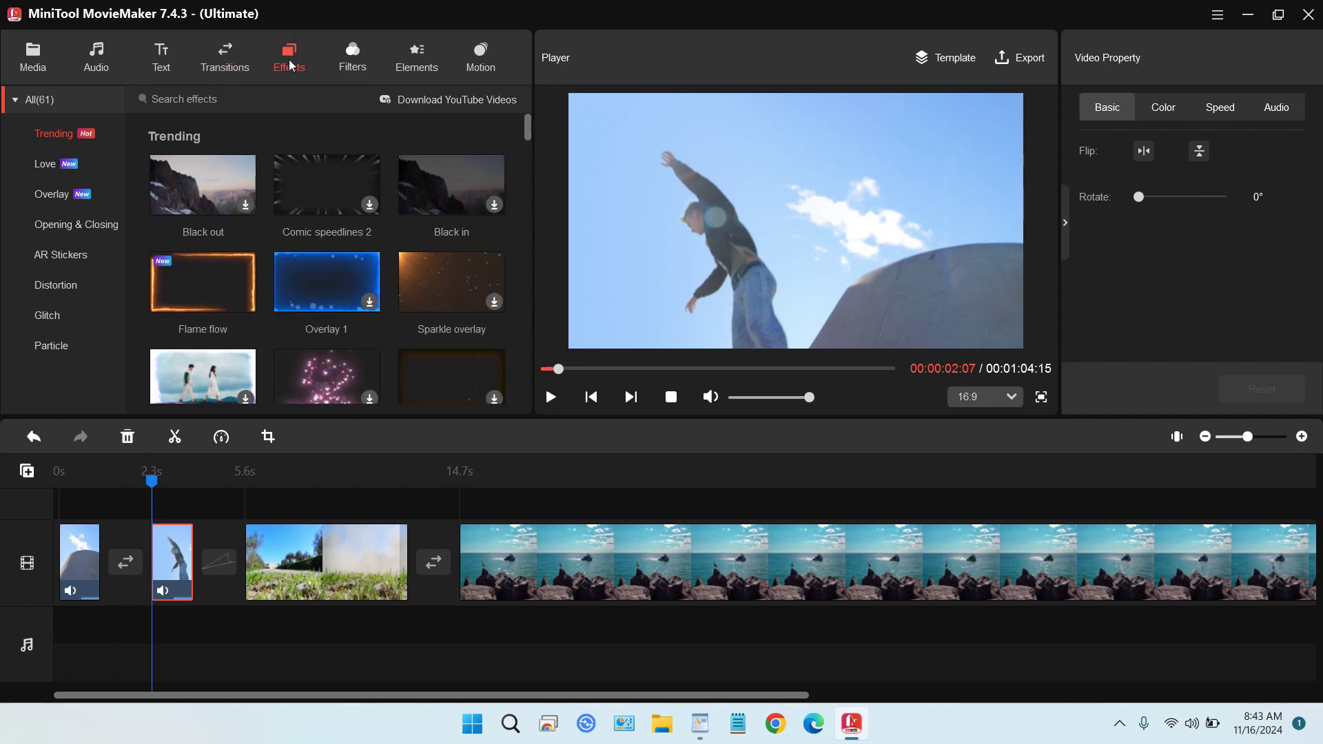
mouse_move(221, 285)
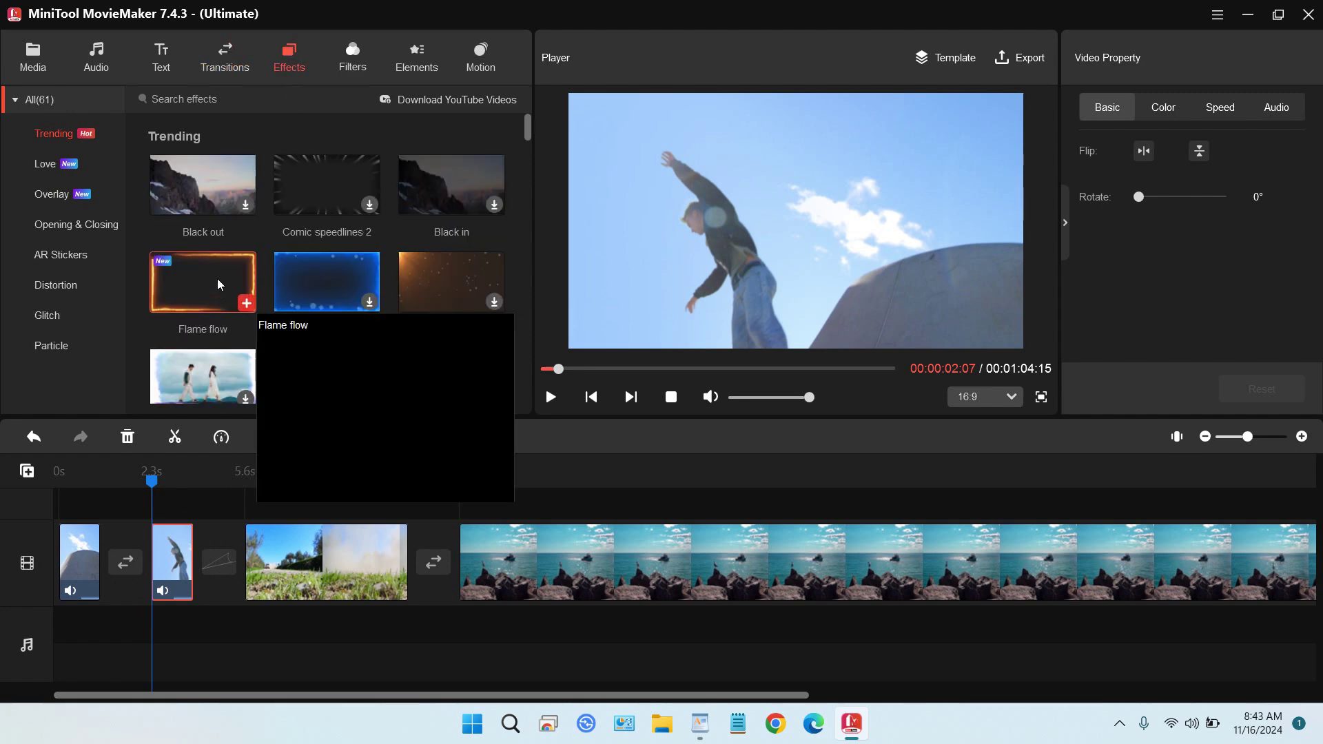
left_click_drag(220, 284, 167, 557)
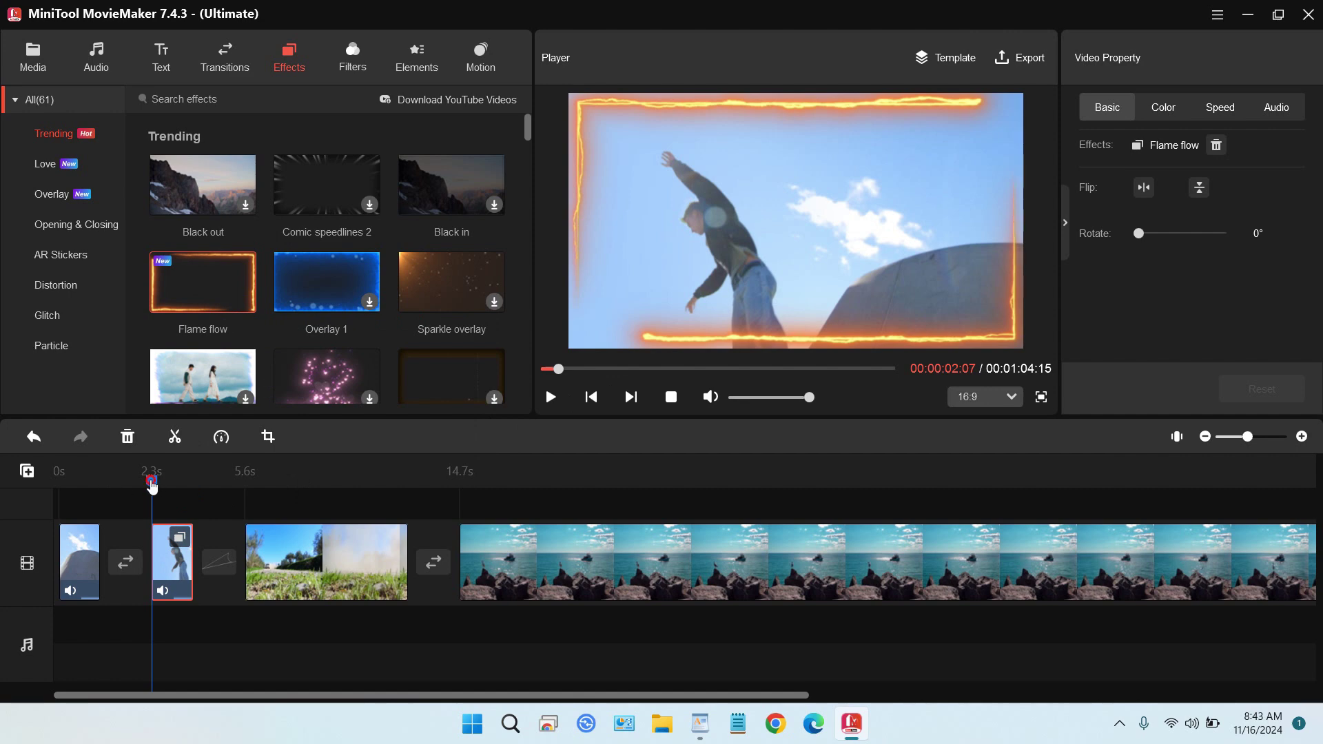
- Play the timeline from the start to preview the Flame flow effect on the split clip
left_click_drag(151, 485, 67, 482)
left_click(551, 397)
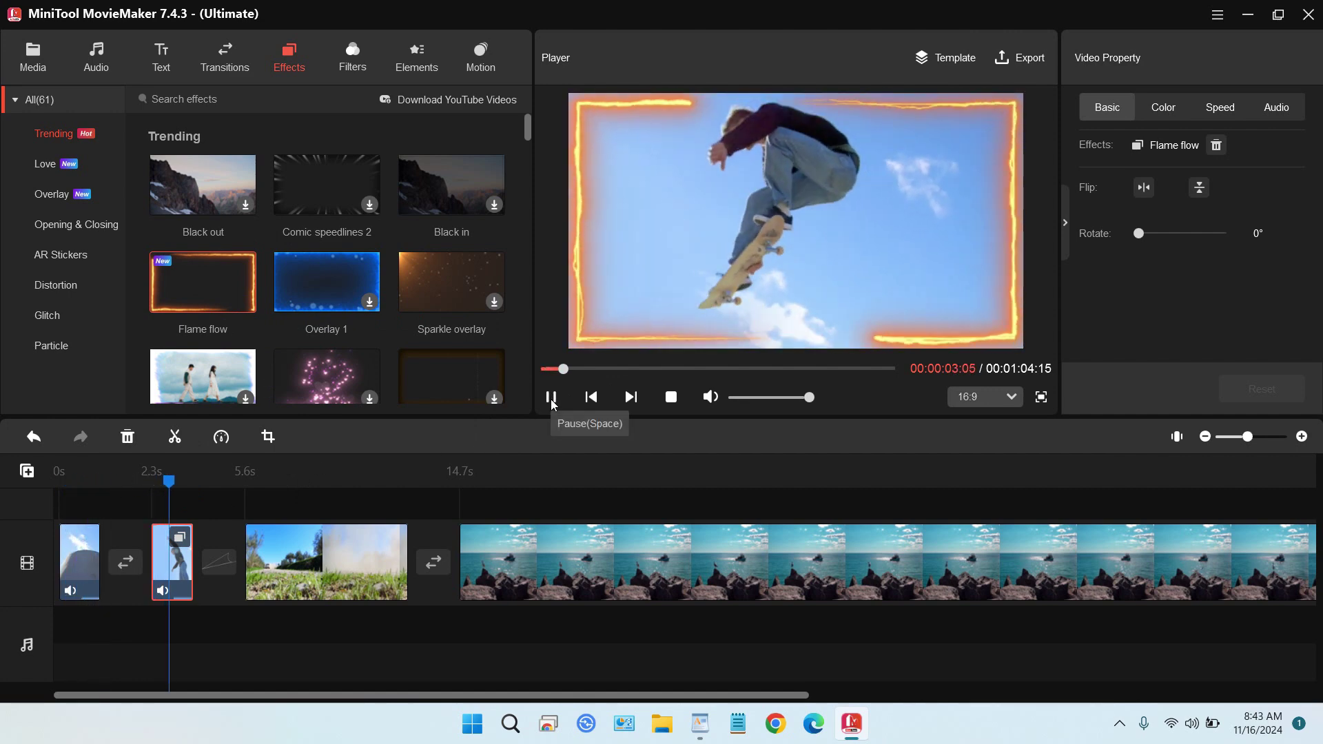
left_click(553, 403)
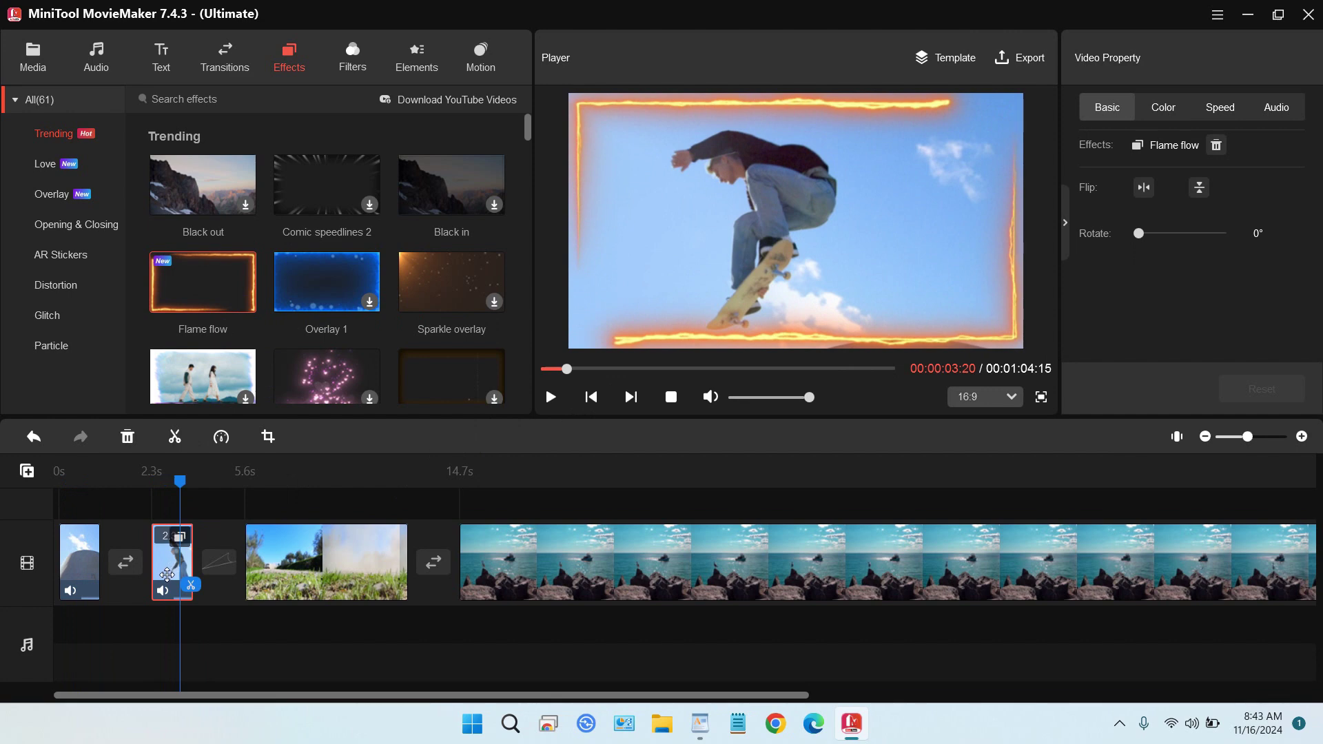
- Apply the Kevin filter to the second part of the user guide clip and preview the result from the start
left_click(355, 62)
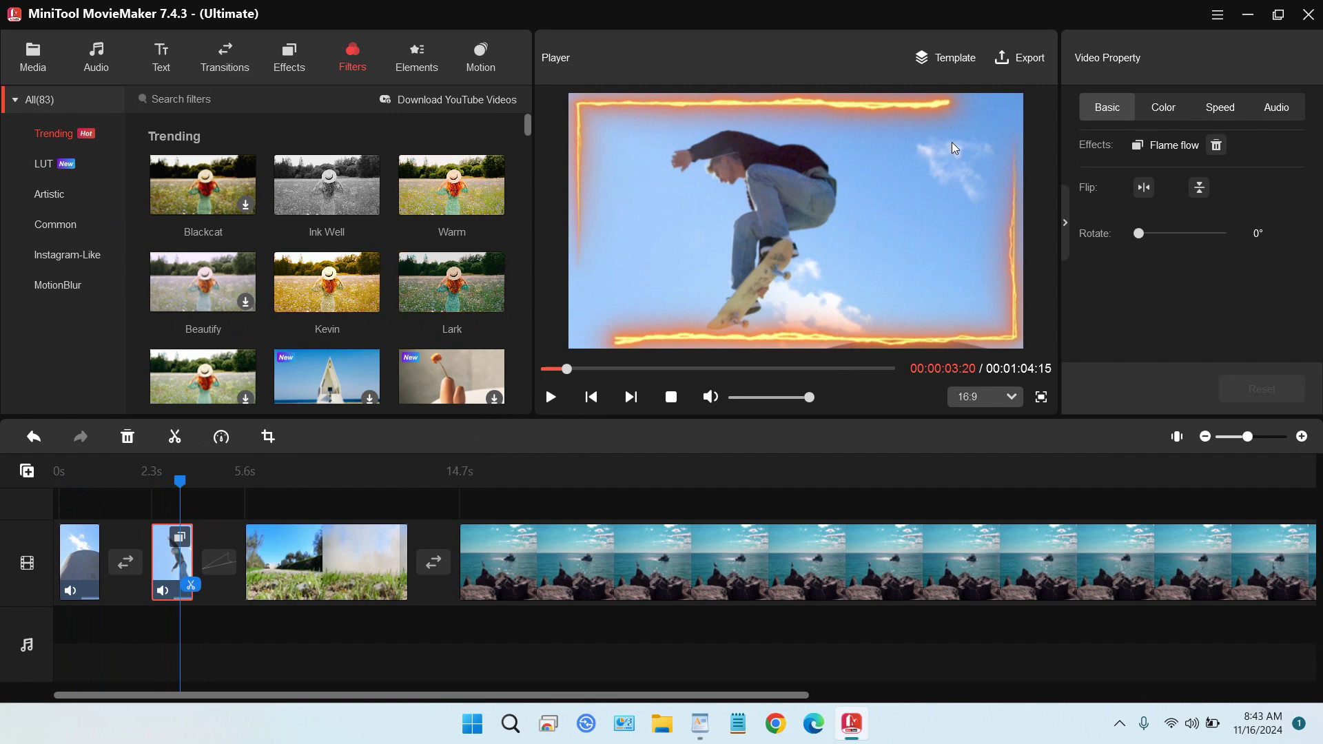
left_click_drag(318, 288, 178, 572)
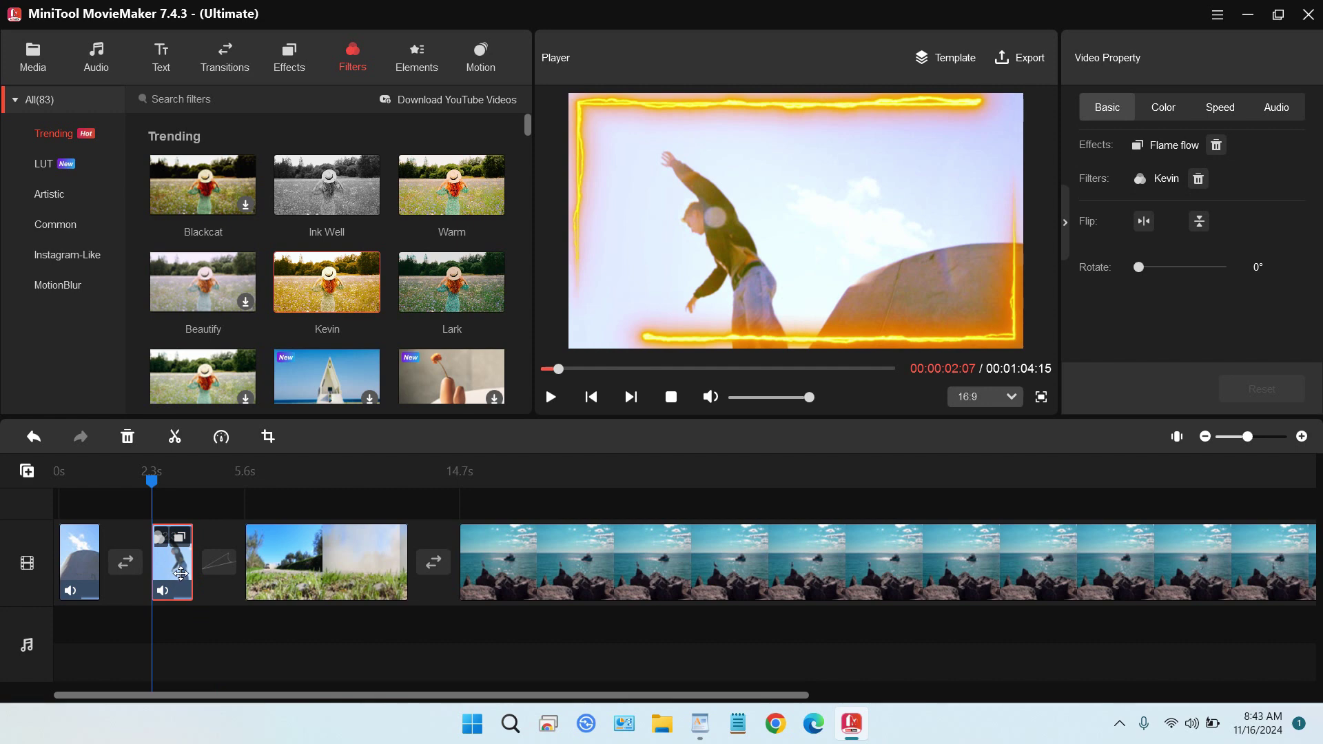
left_click(563, 398)
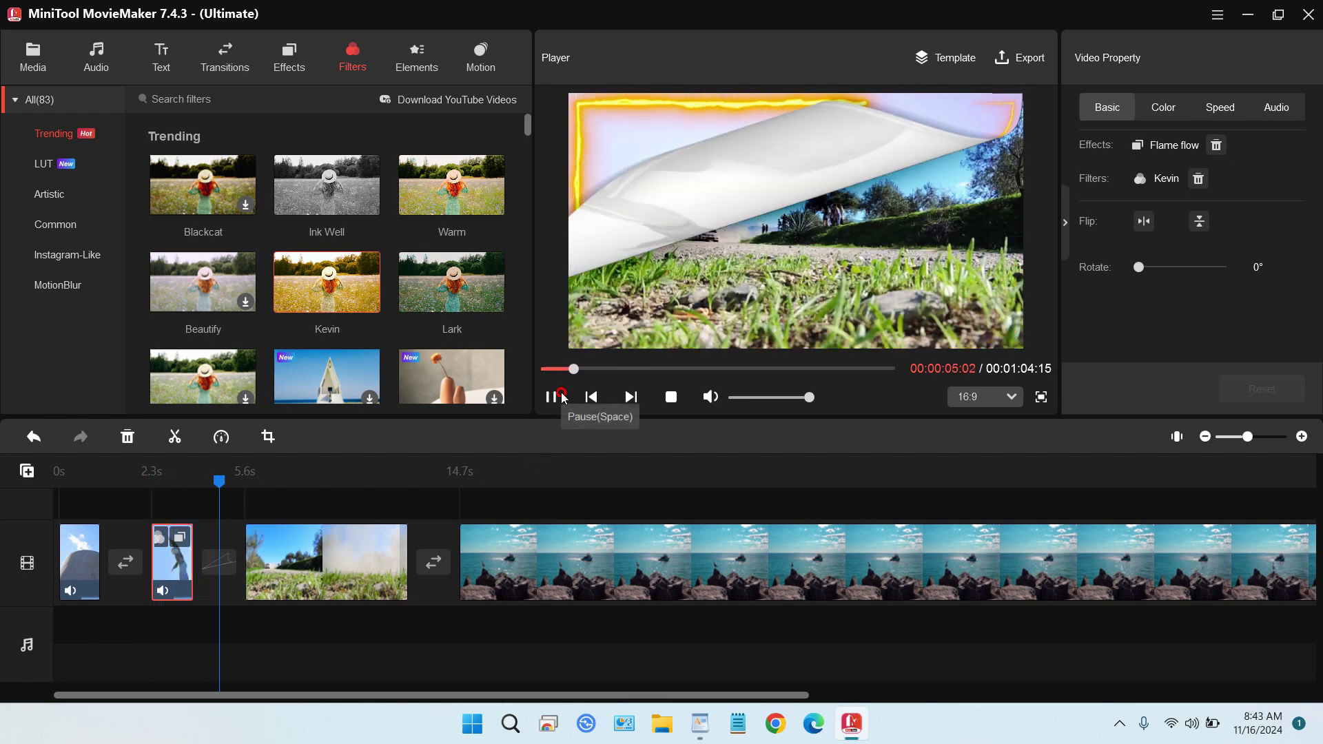
left_click(562, 397)
key("Home")
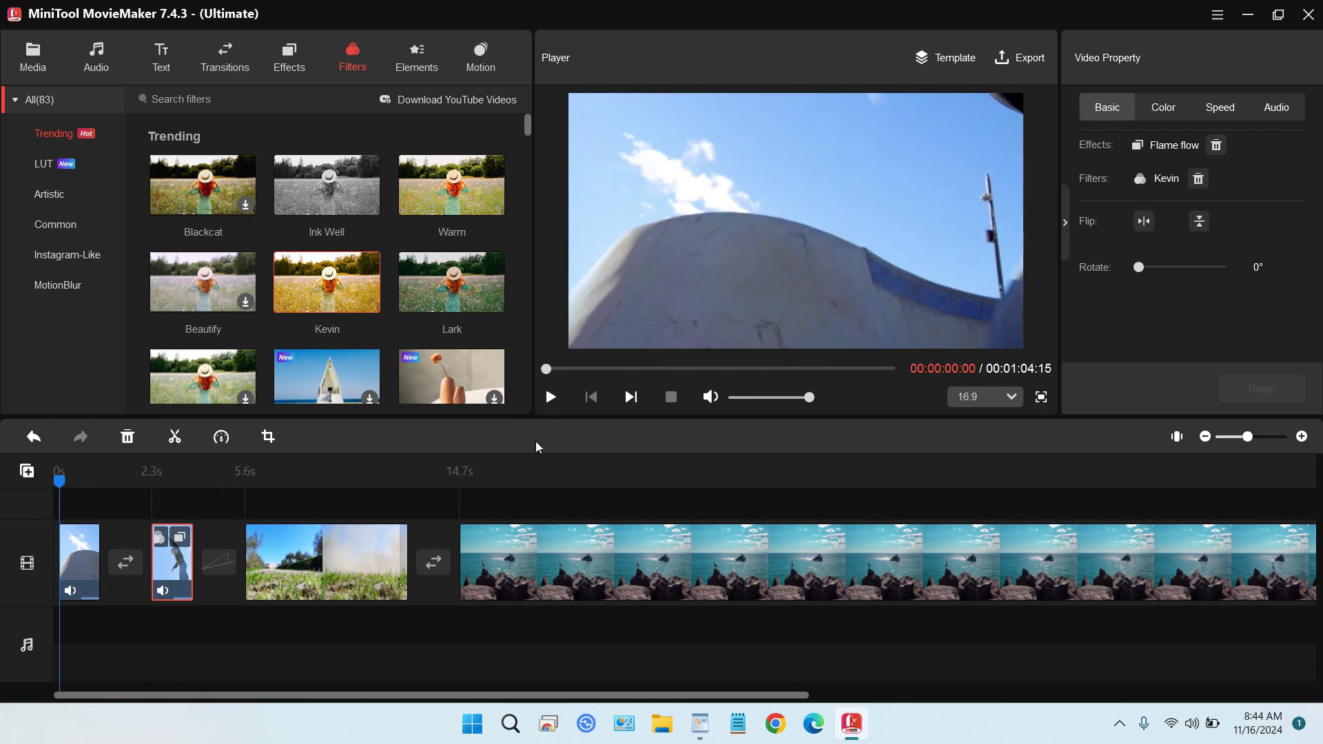
left_click(548, 399)
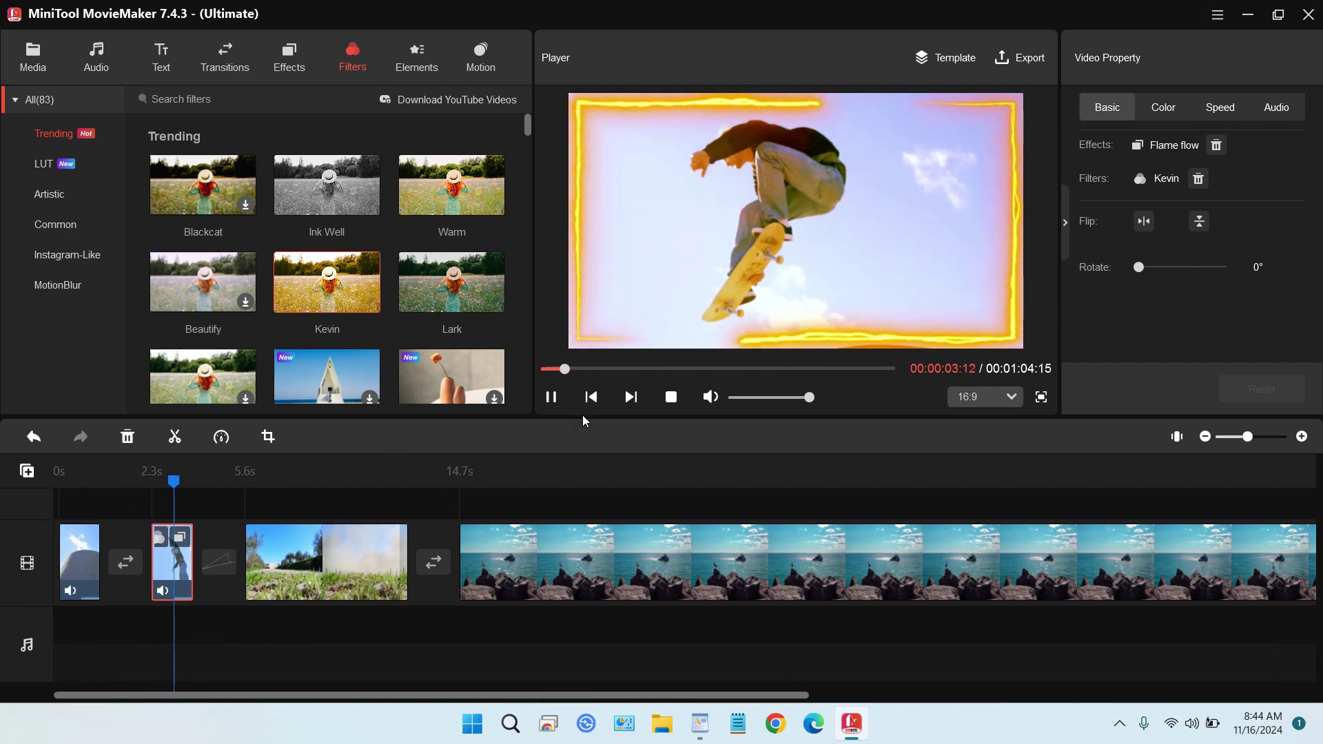
left_click(552, 397)
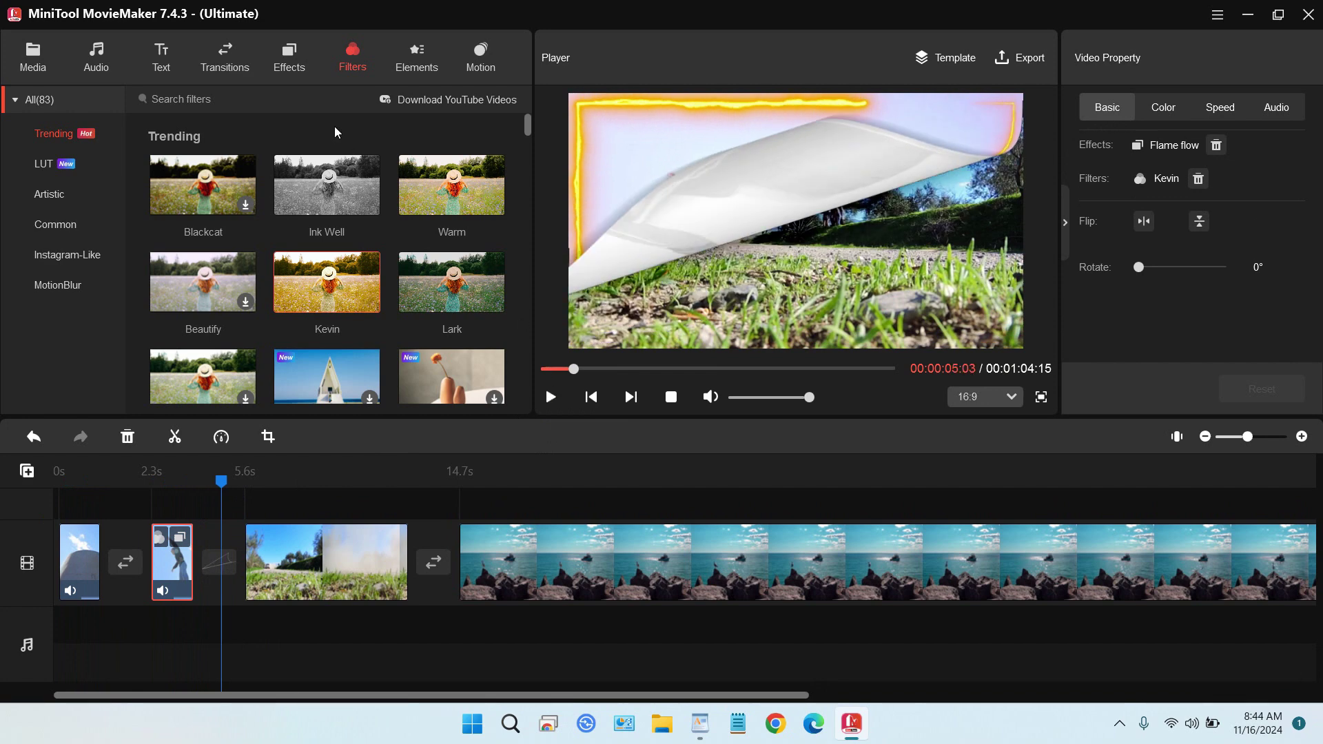
- Add the Trending music tracks Photo Album and Cheerleader to the audio track from the start of the timeline
left_click(95, 61)
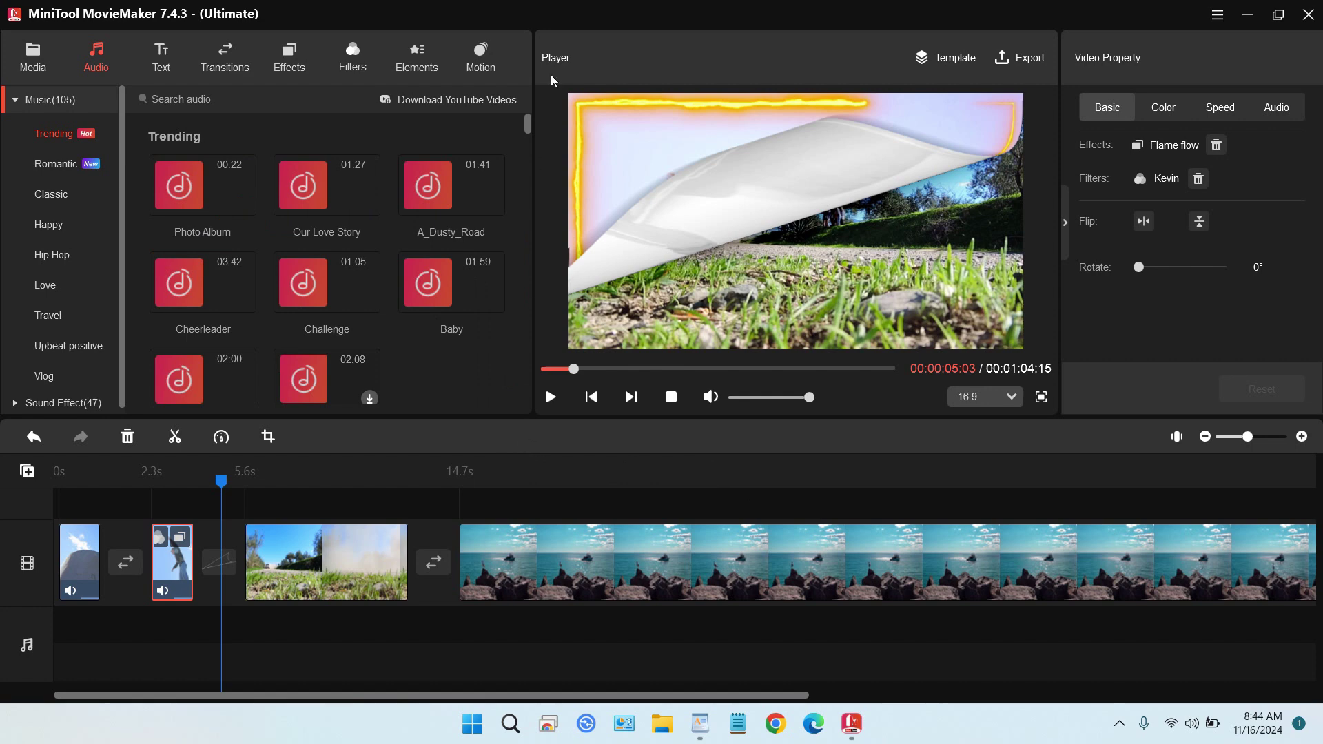
mouse_move(223, 187)
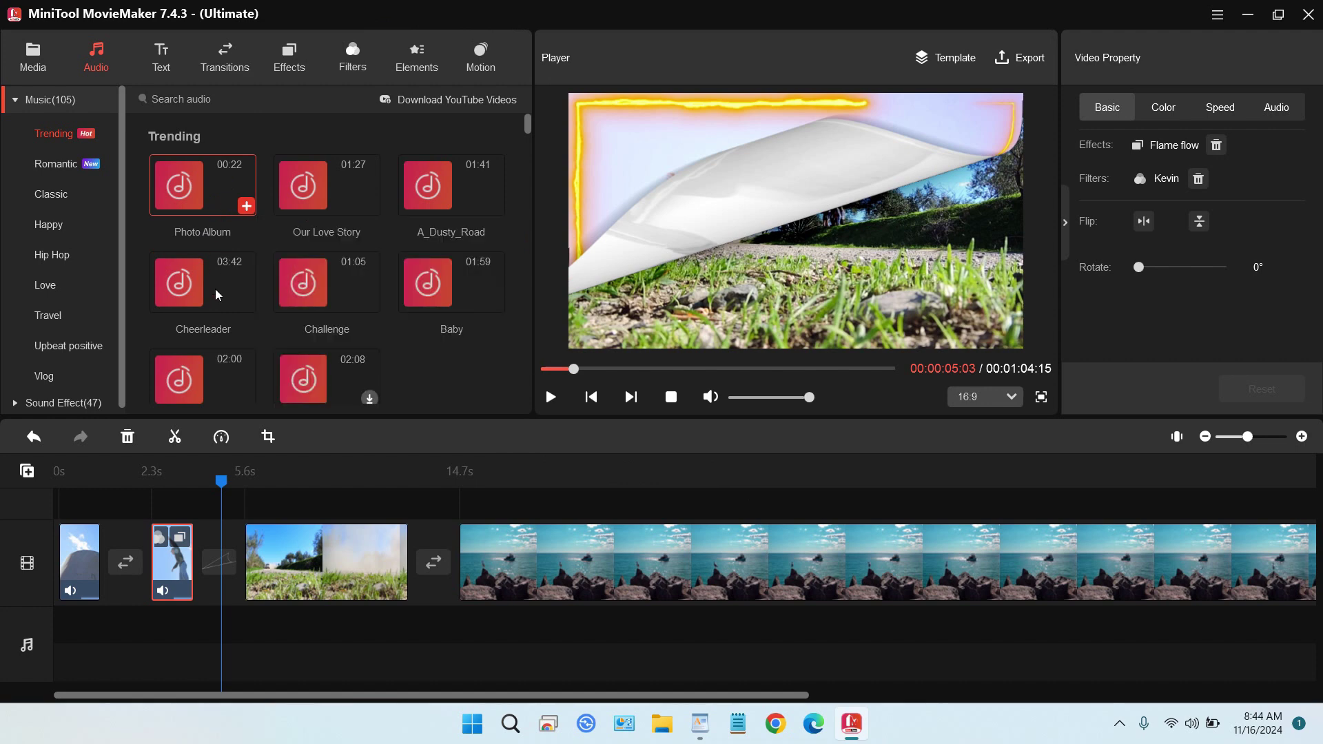
mouse_move(215, 288)
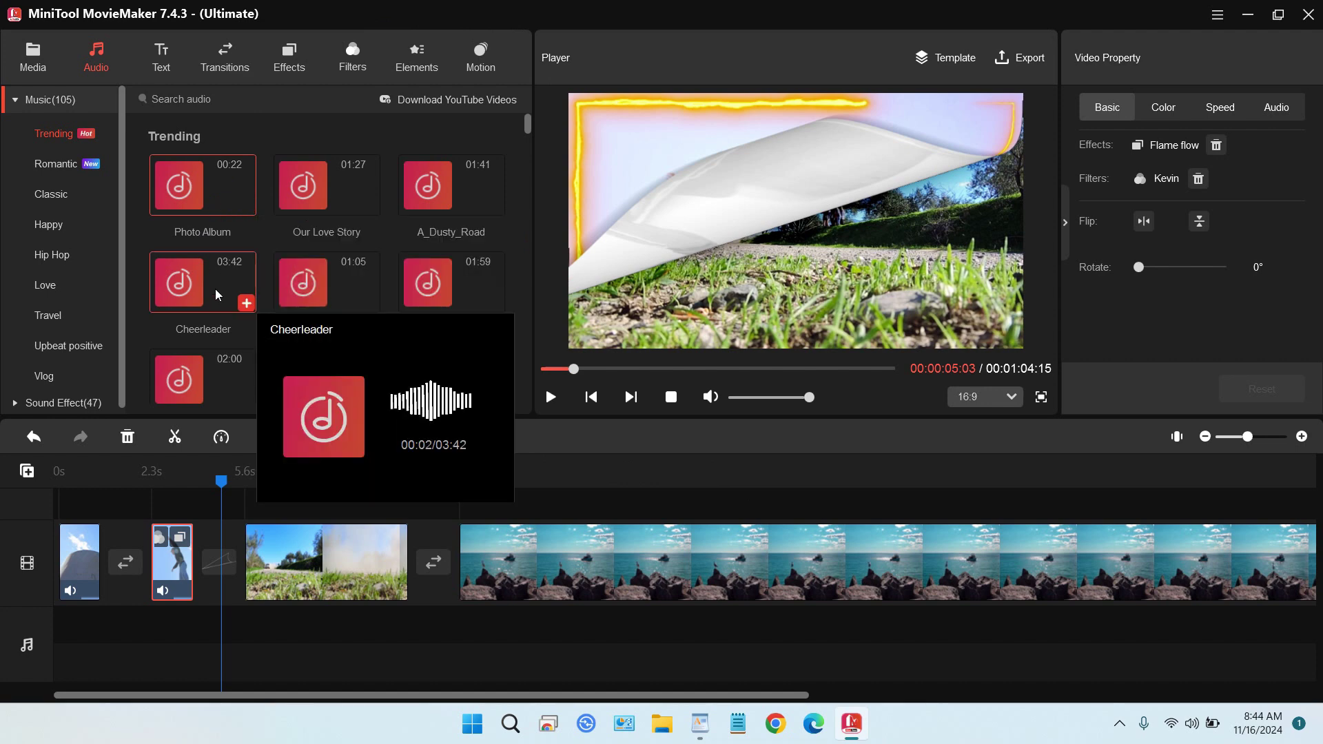
mouse_move(315, 291)
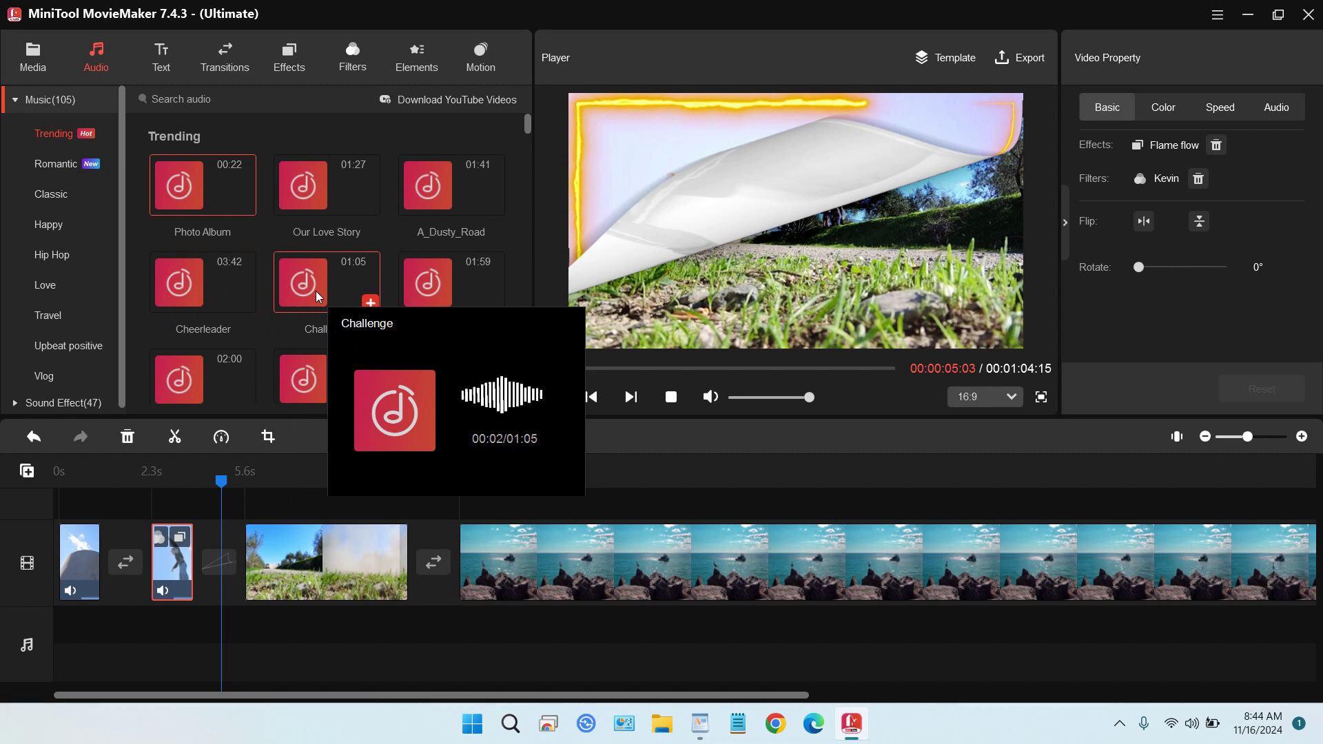
mouse_move(470, 270)
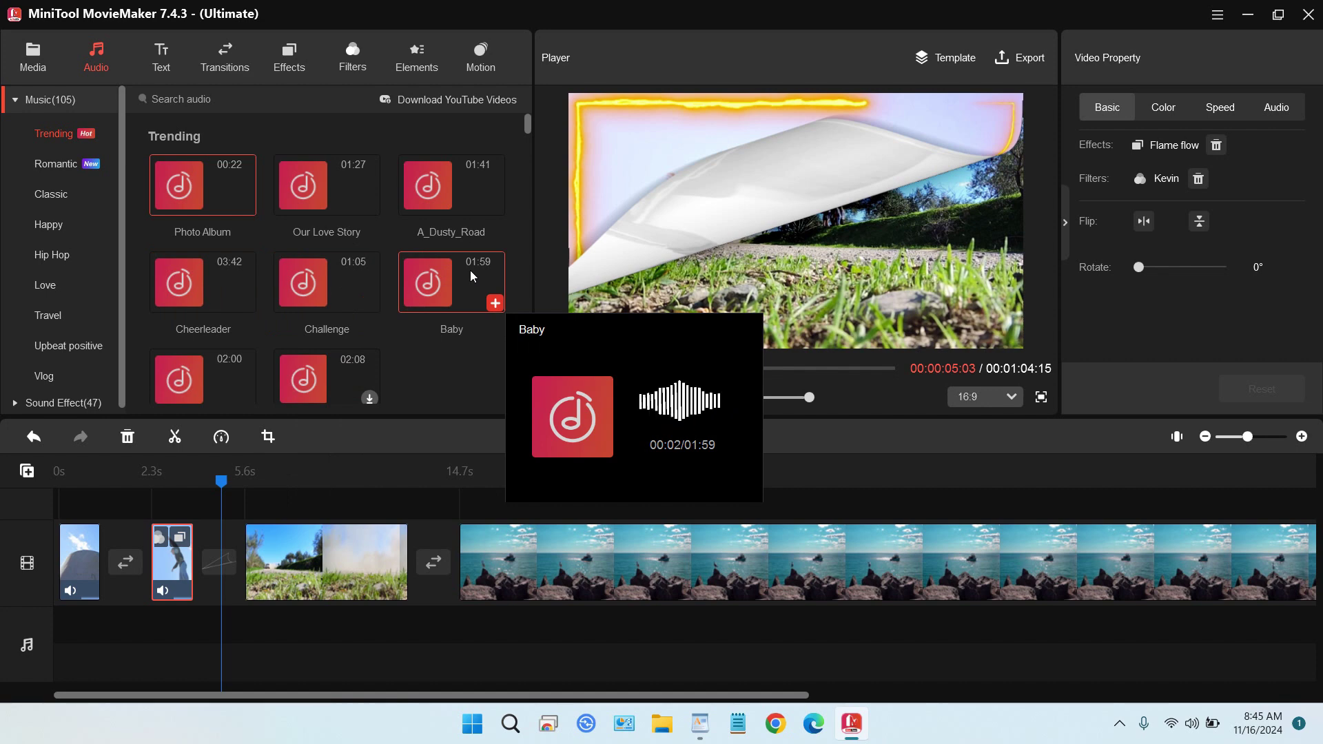
mouse_move(447, 196)
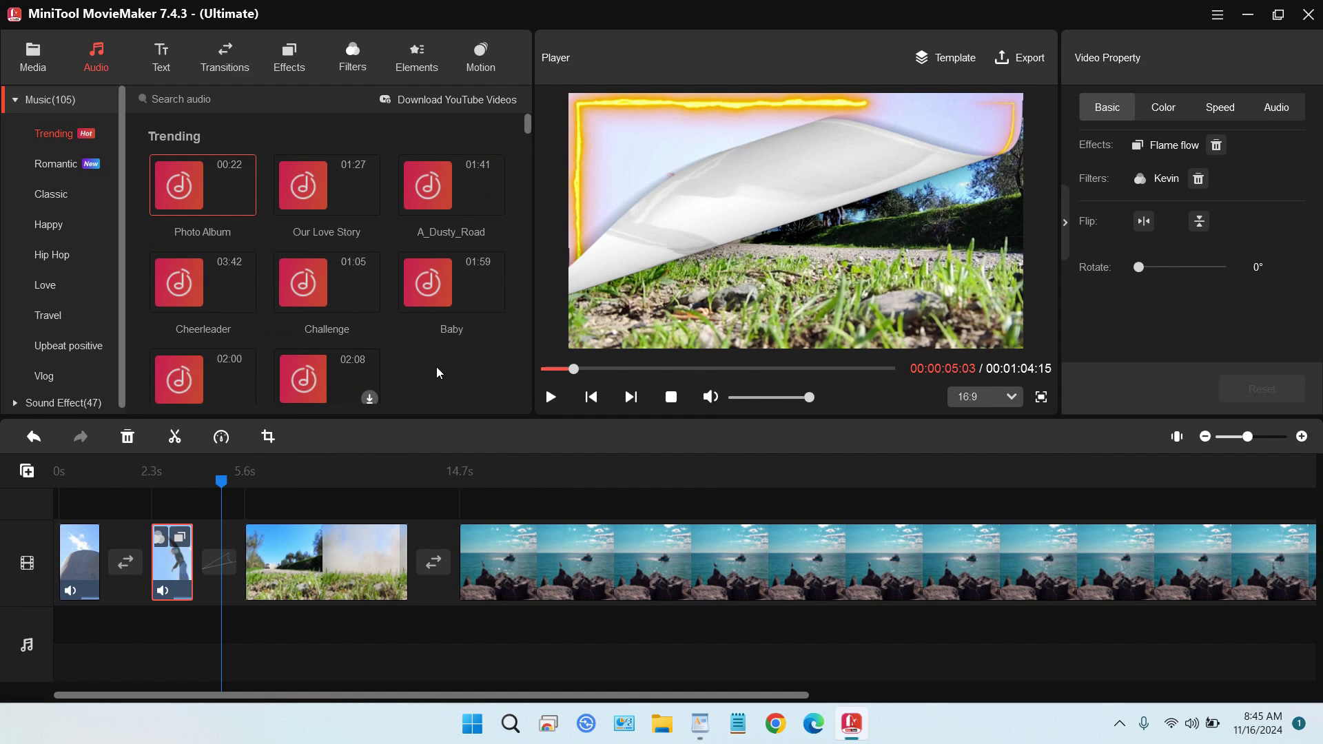
mouse_move(206, 296)
left_click_drag(222, 481, 60, 516)
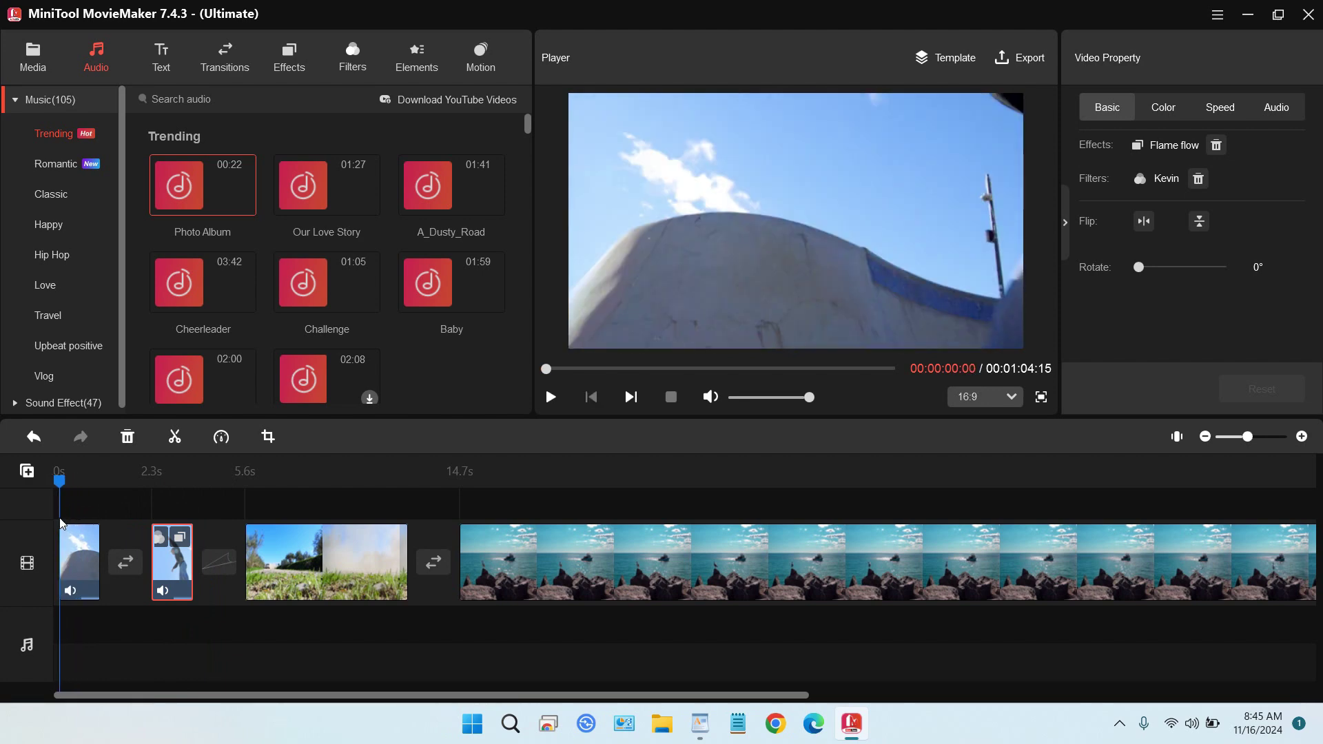
mouse_move(314, 330)
mouse_move(243, 310)
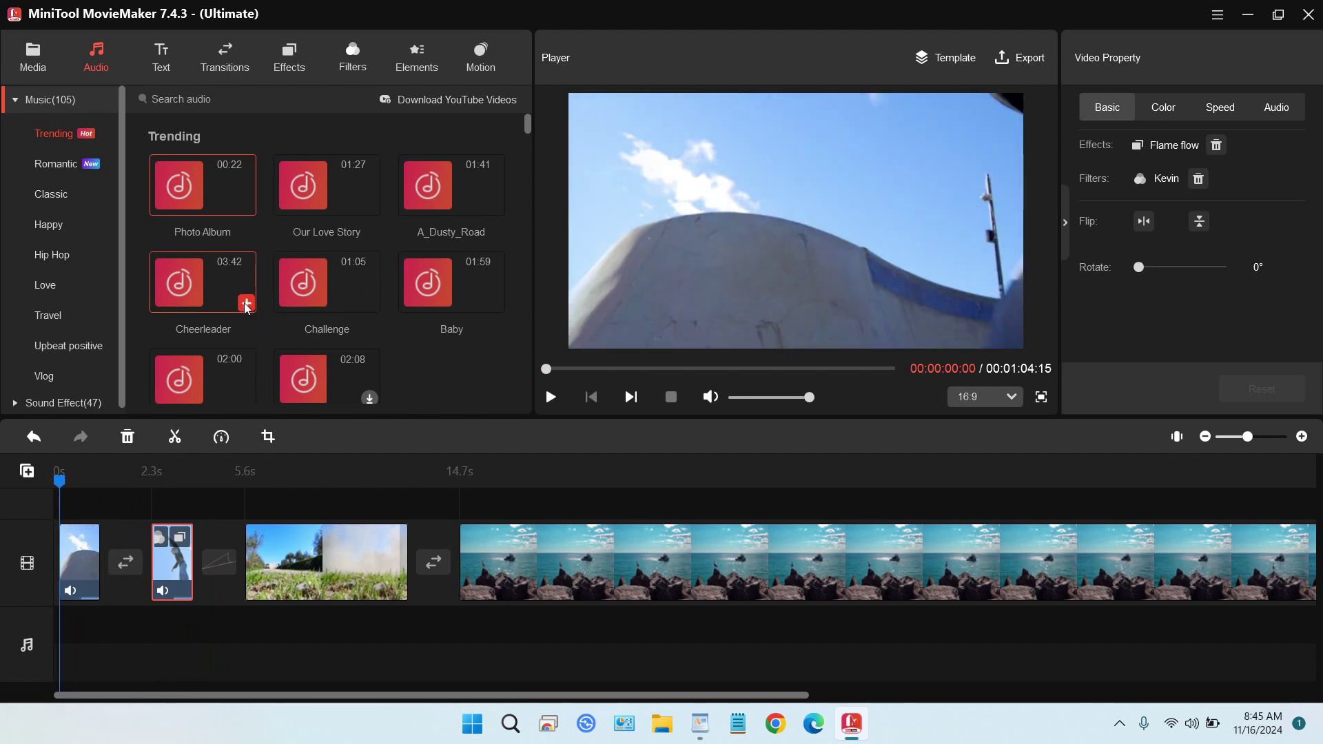
left_click(246, 303)
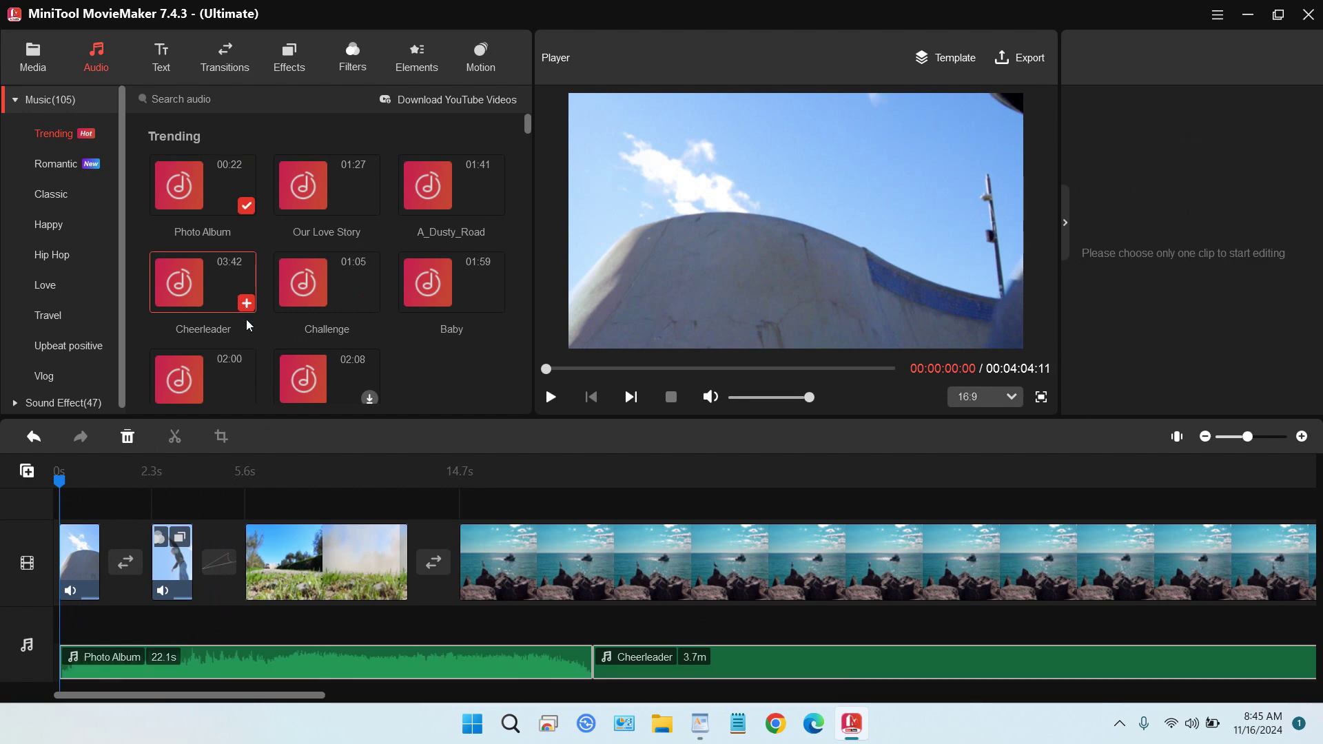
- Play the timeline from the start to preview the added background music with the clips
left_click(550, 398)
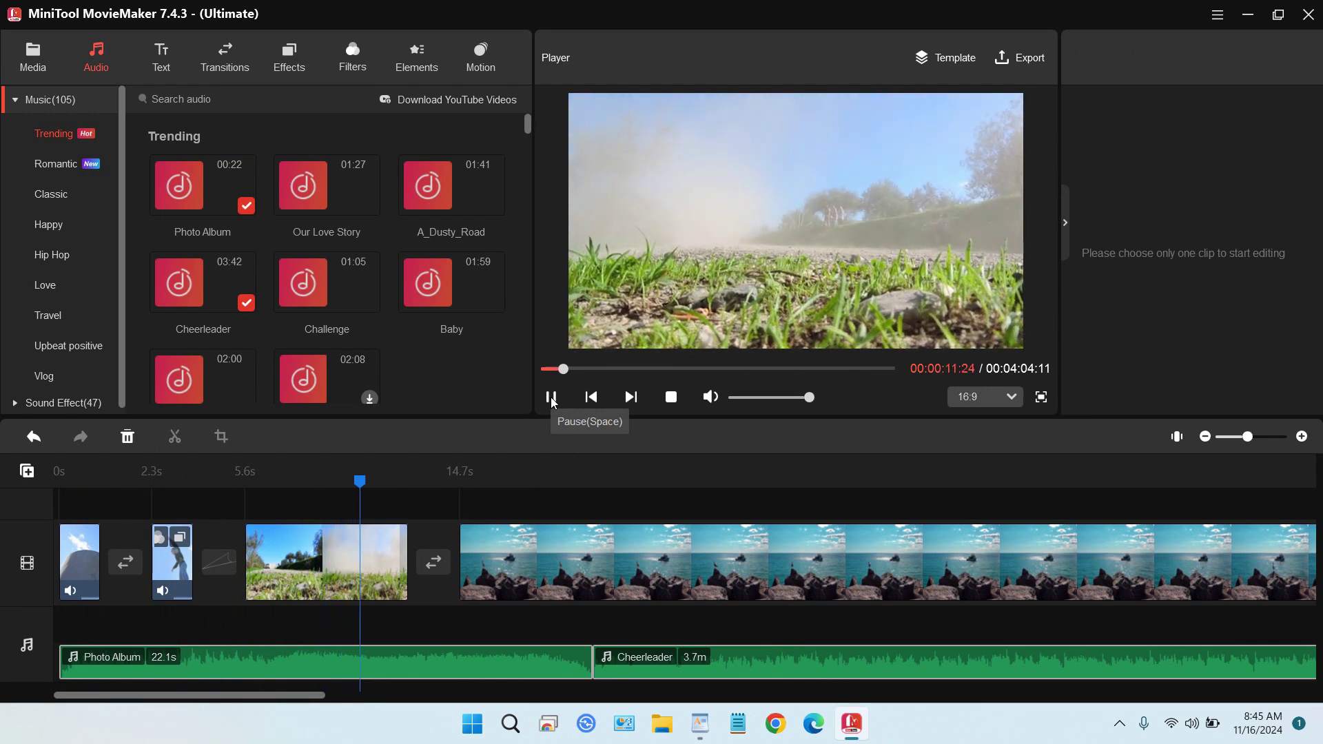
left_click(551, 398)
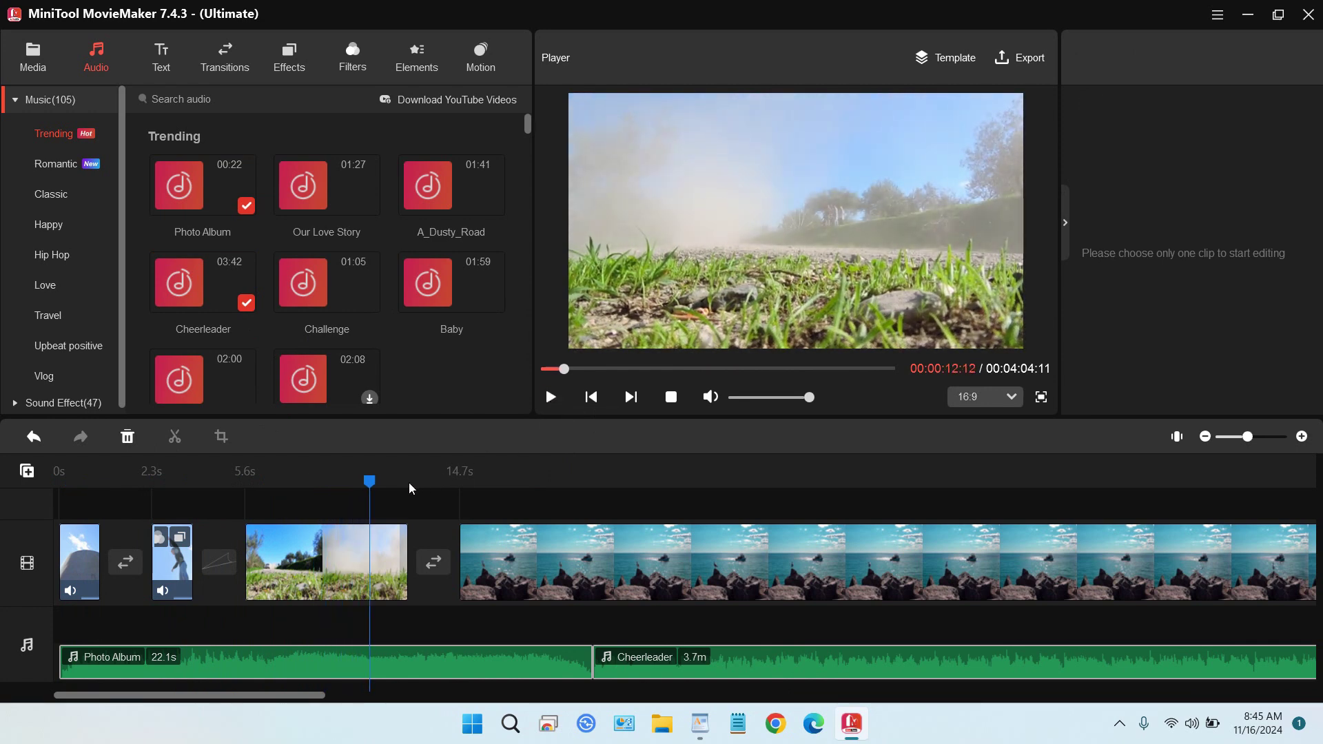
- Split the Photo Album music at 00:00:06:10 and the rally car clip at 00:00:06:17
left_click_drag(372, 481, 262, 508)
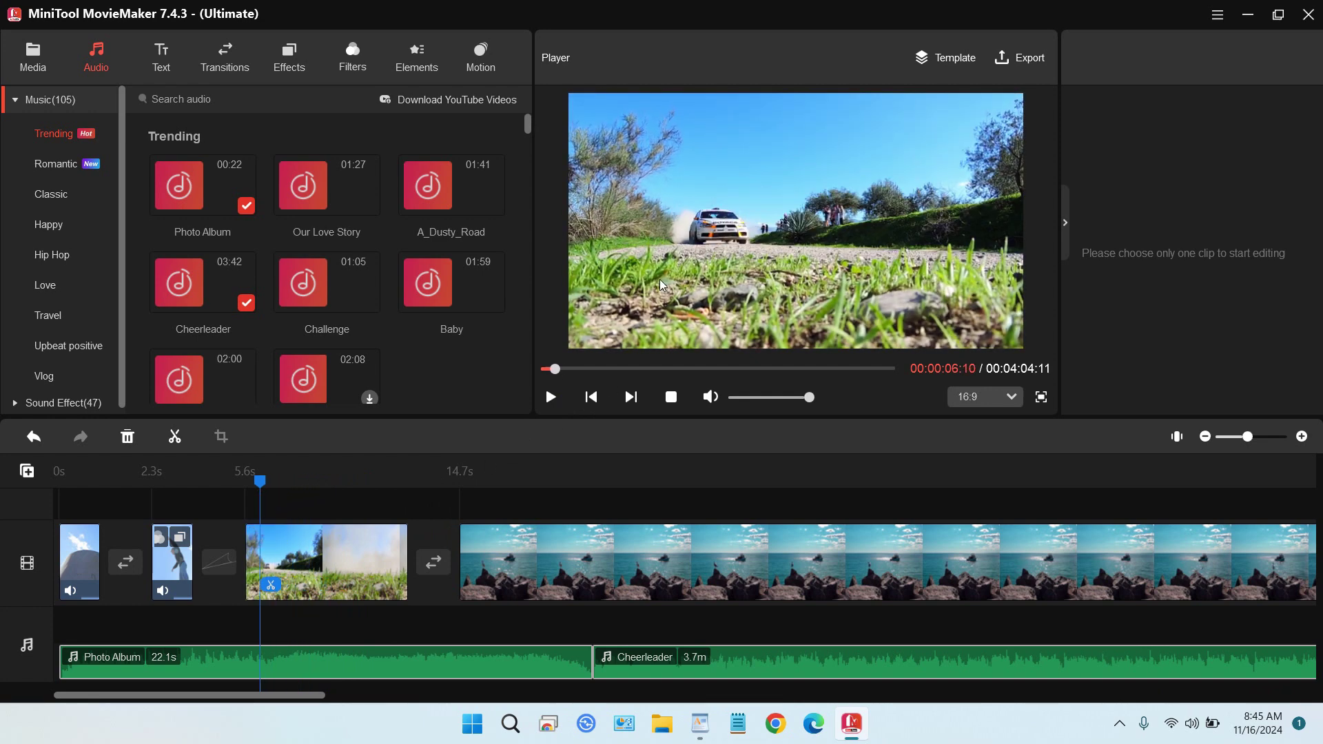
left_click(277, 589)
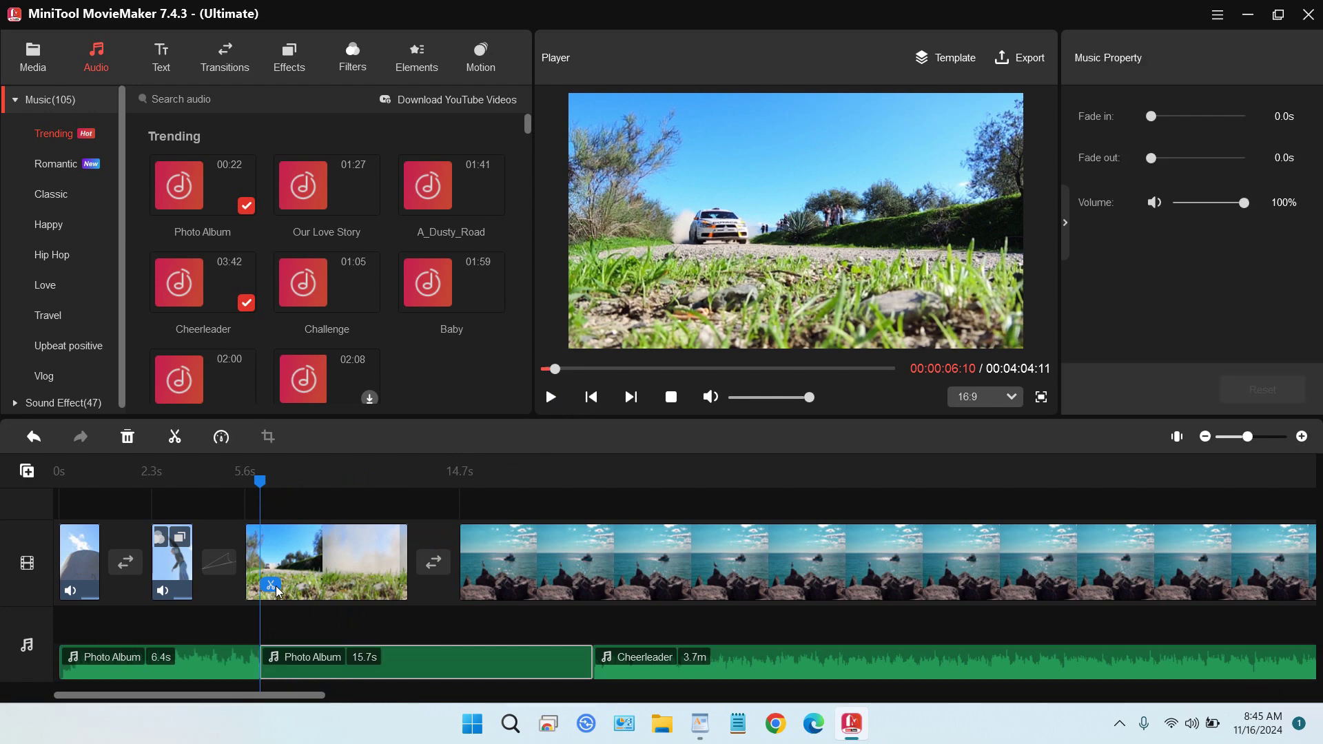
left_click(294, 551)
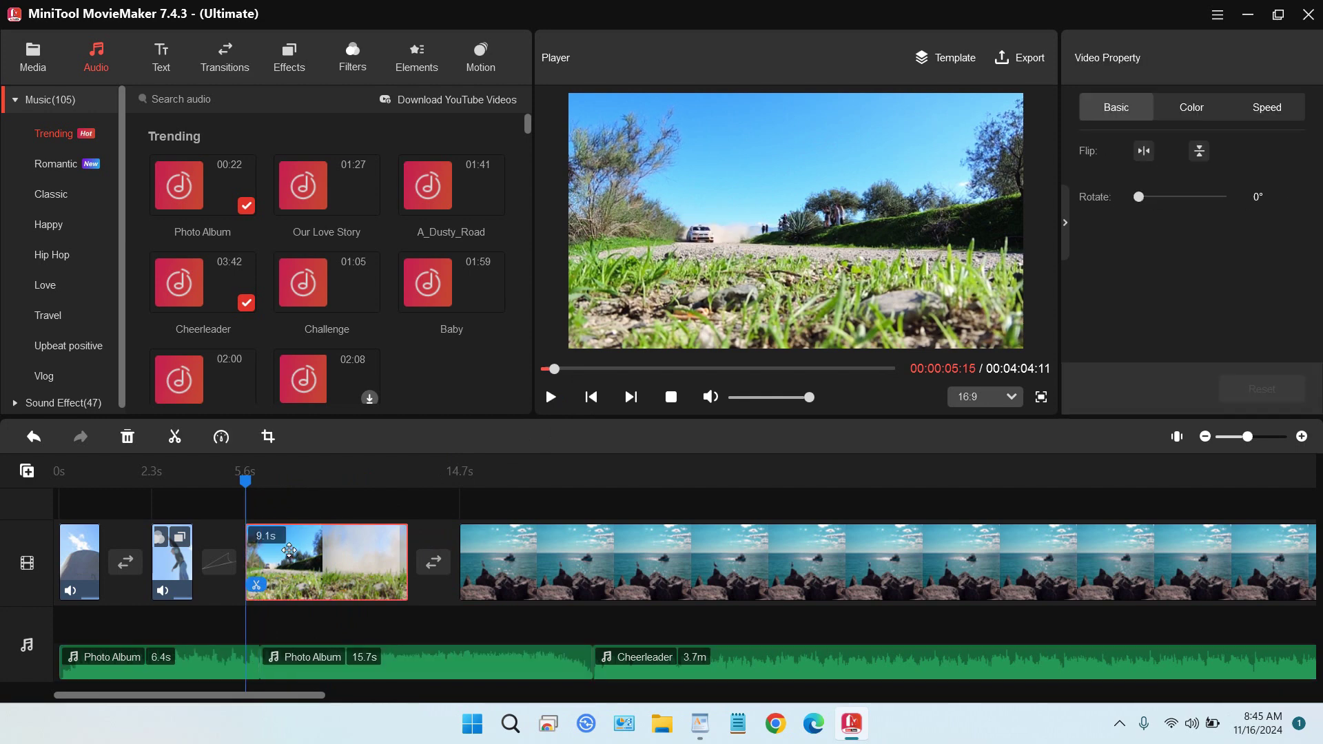
left_click_drag(250, 492, 269, 503)
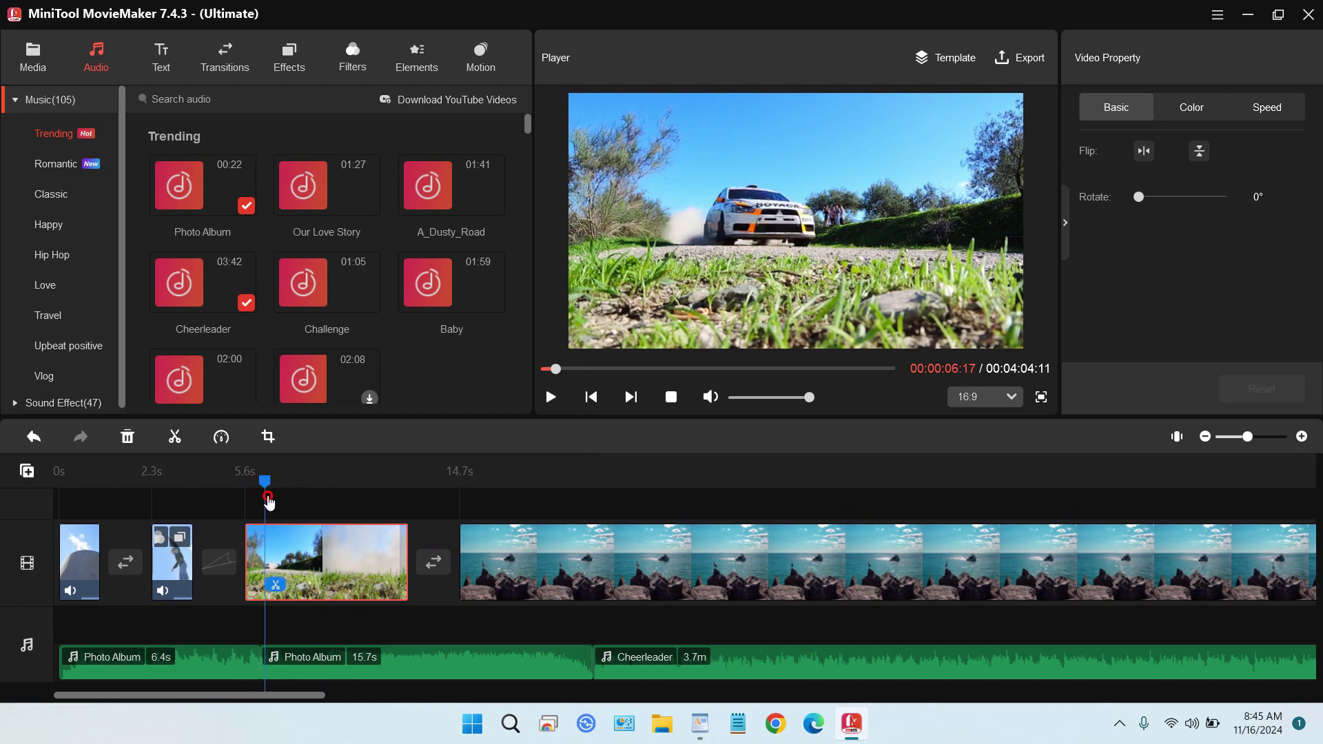
left_click(275, 584)
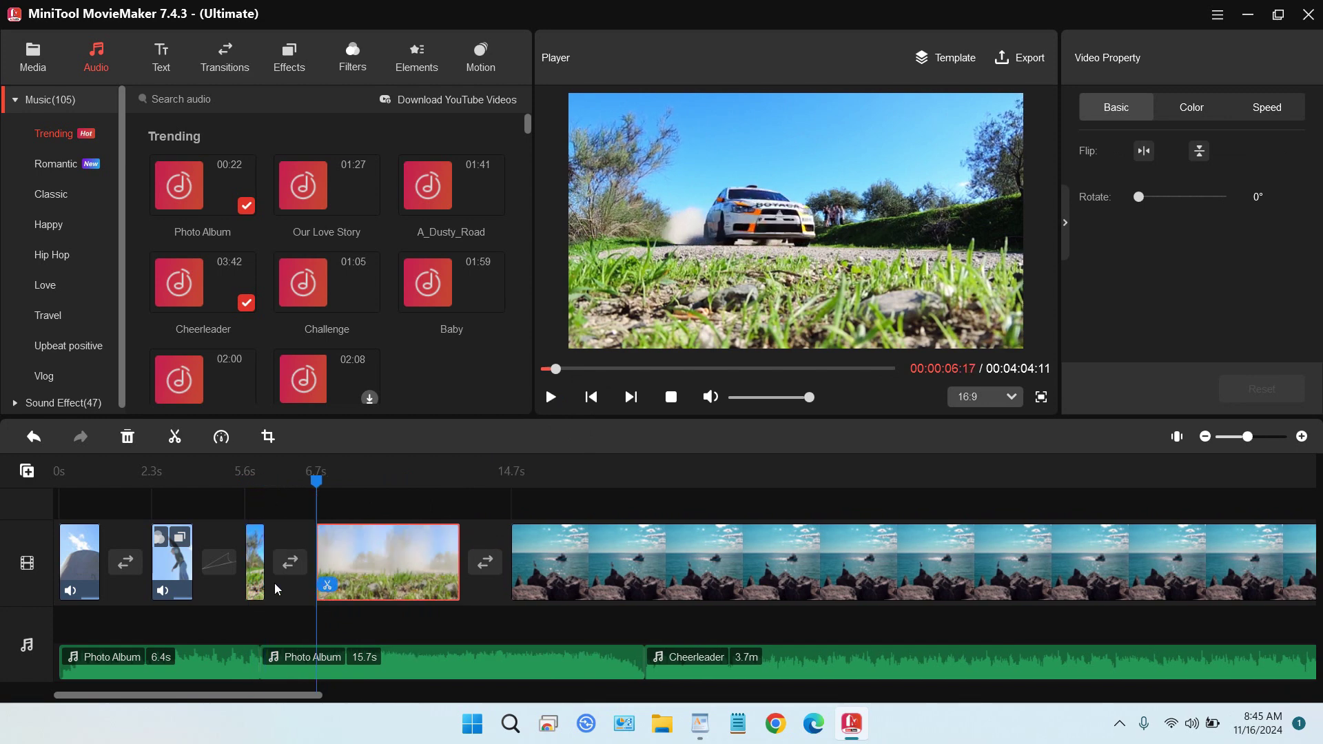
- Select the short first part of the rally car clip and examine its rotation, color and speed settings
left_click(255, 566)
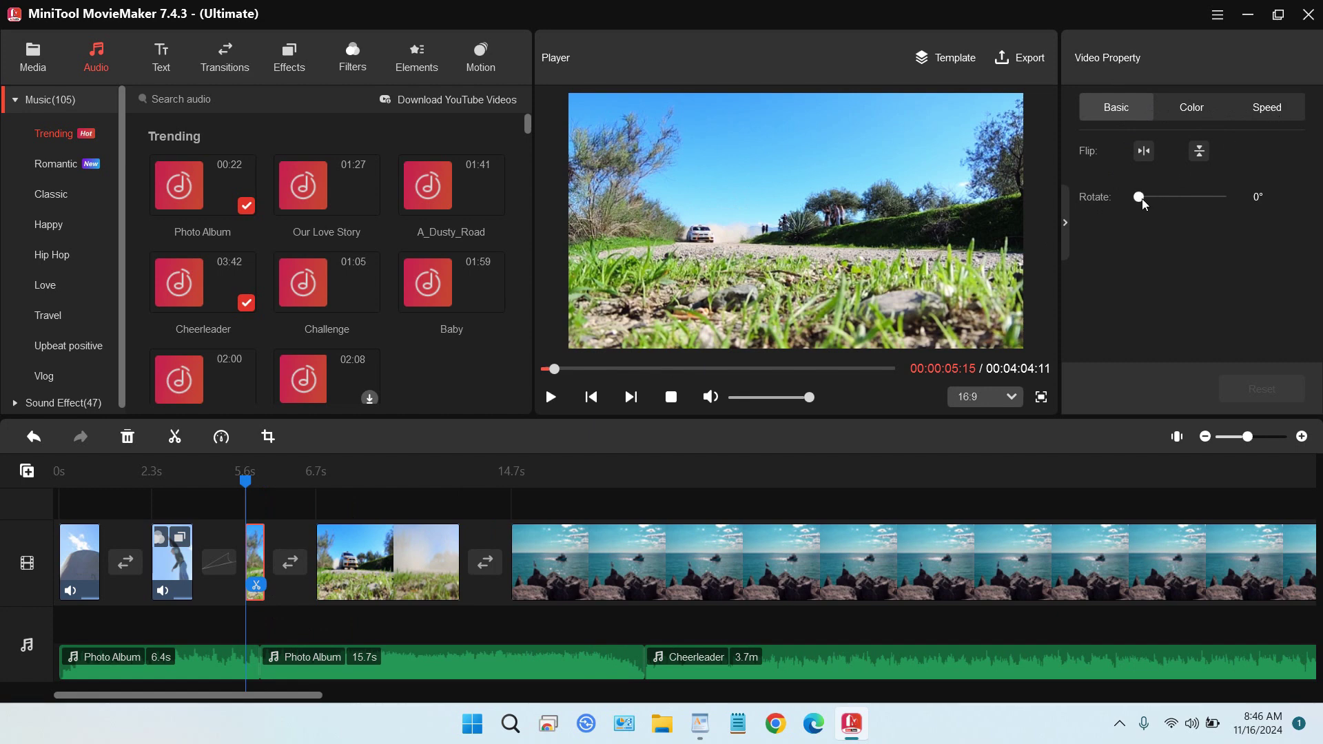
mouse_move(1141, 199)
left_mouse_down()
mouse_move(1164, 200)
mouse_move(1140, 199)
left_mouse_up()
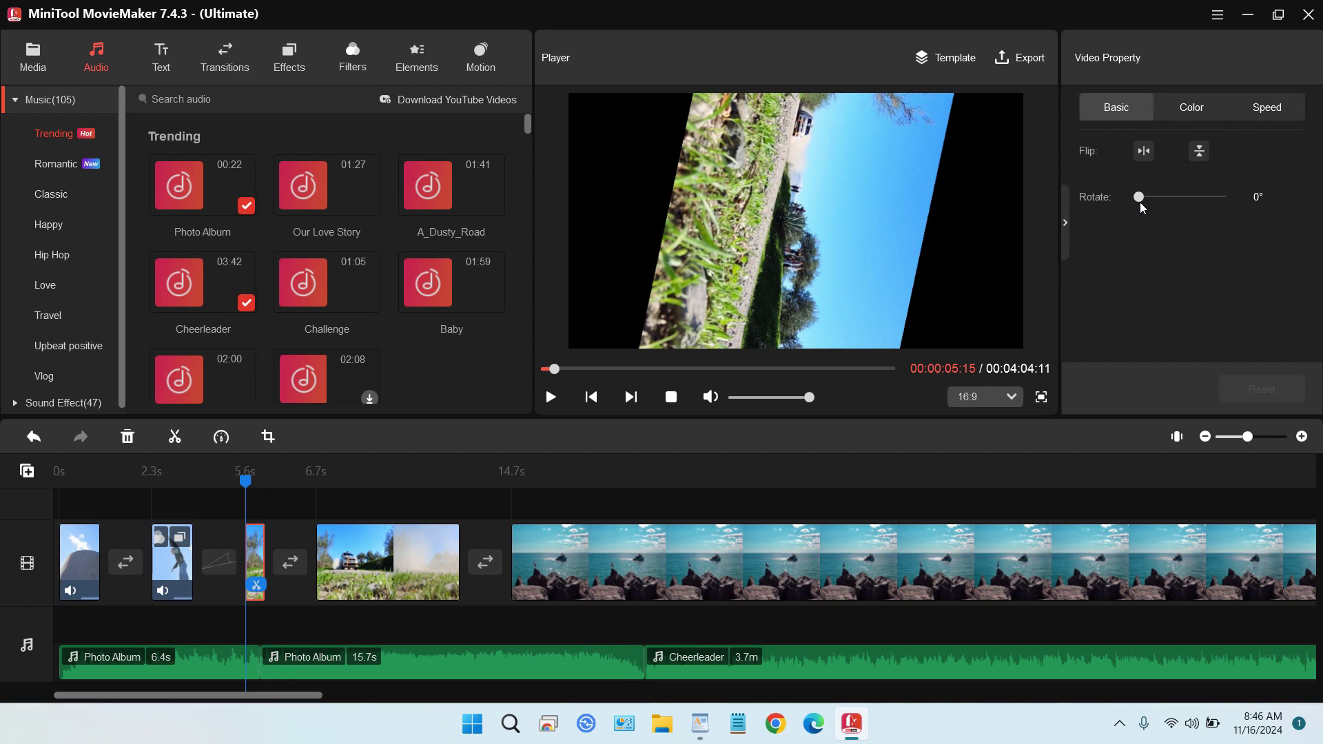
left_click(1196, 110)
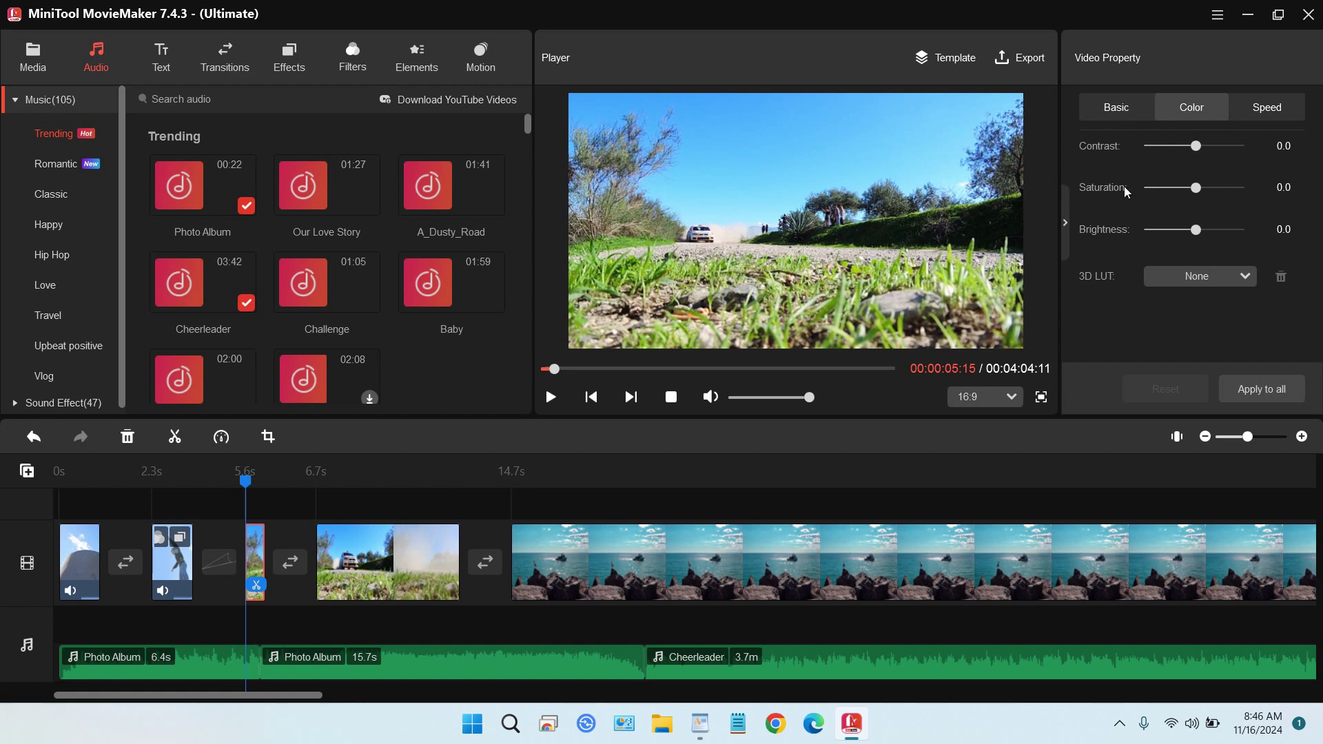
left_click(1265, 112)
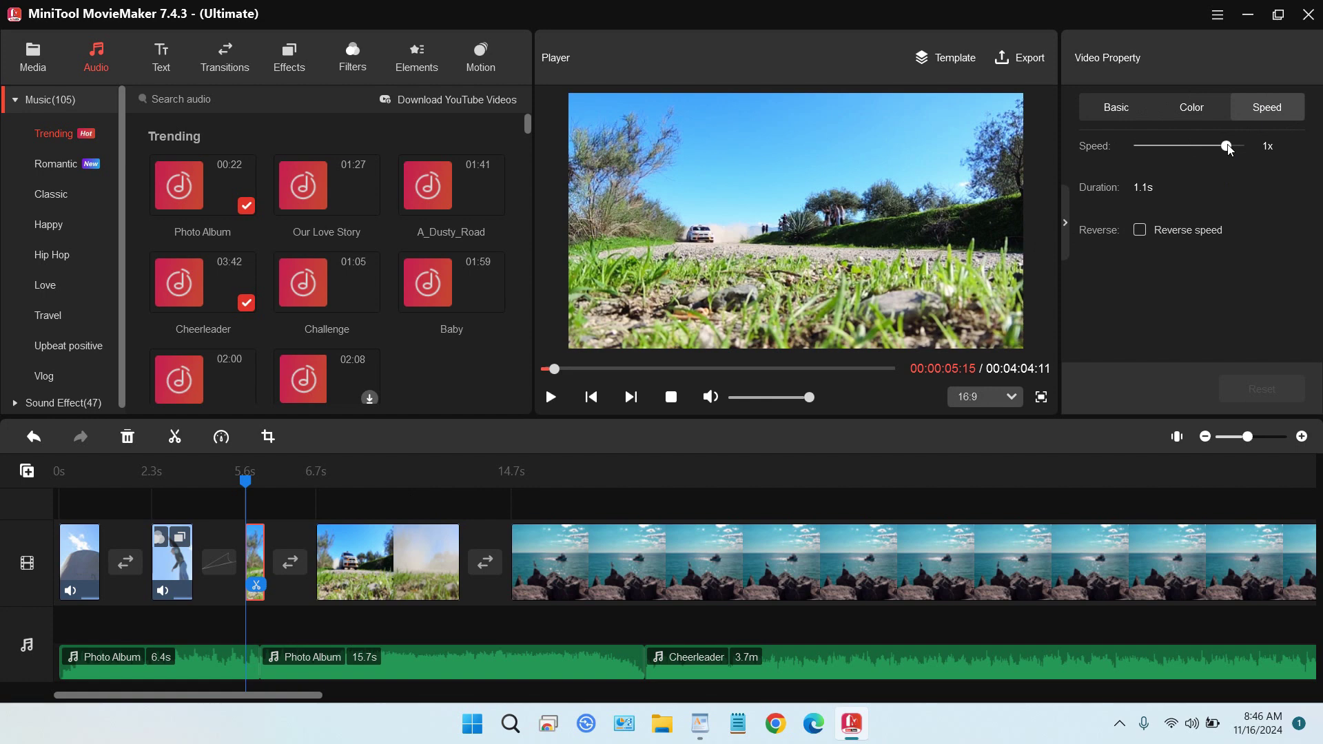
- Slow the first part of the rally car clip to 0.05x speed and preview it
left_click_drag(1230, 149, 1164, 151)
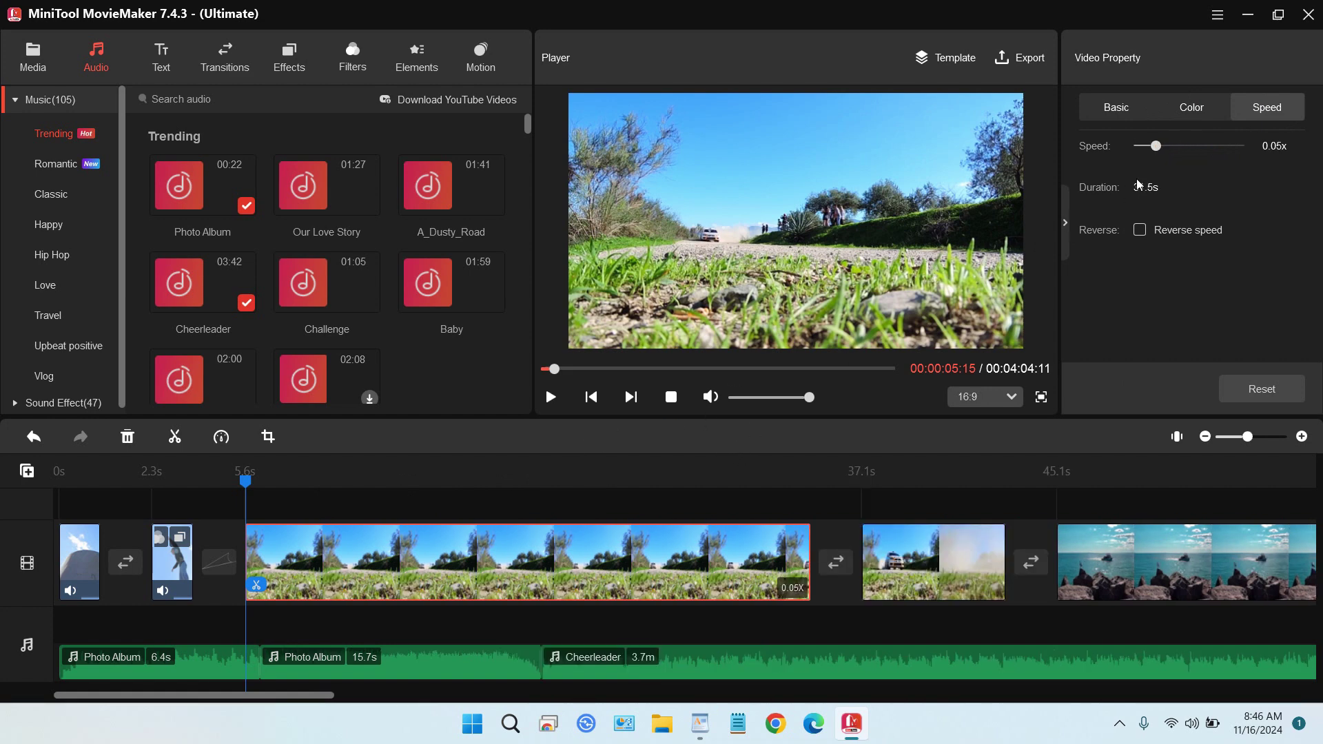
left_click(555, 399)
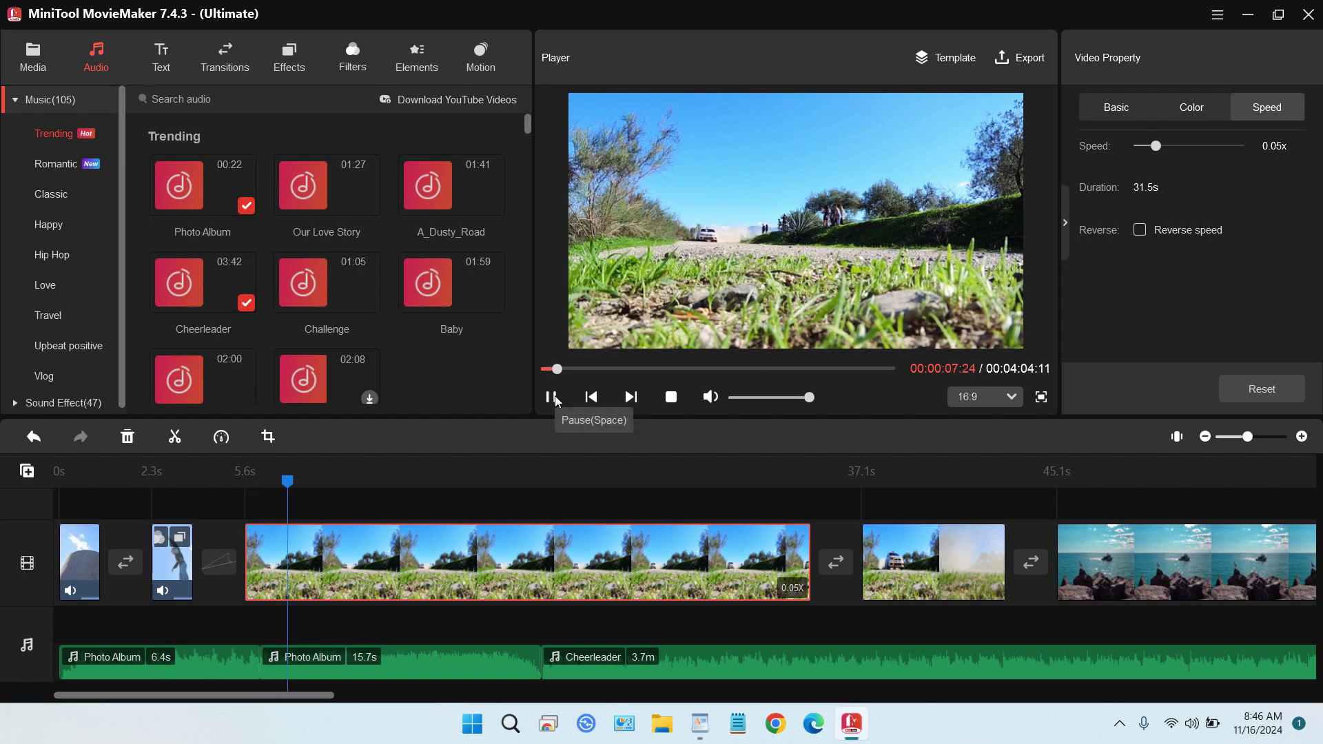
left_click(553, 399)
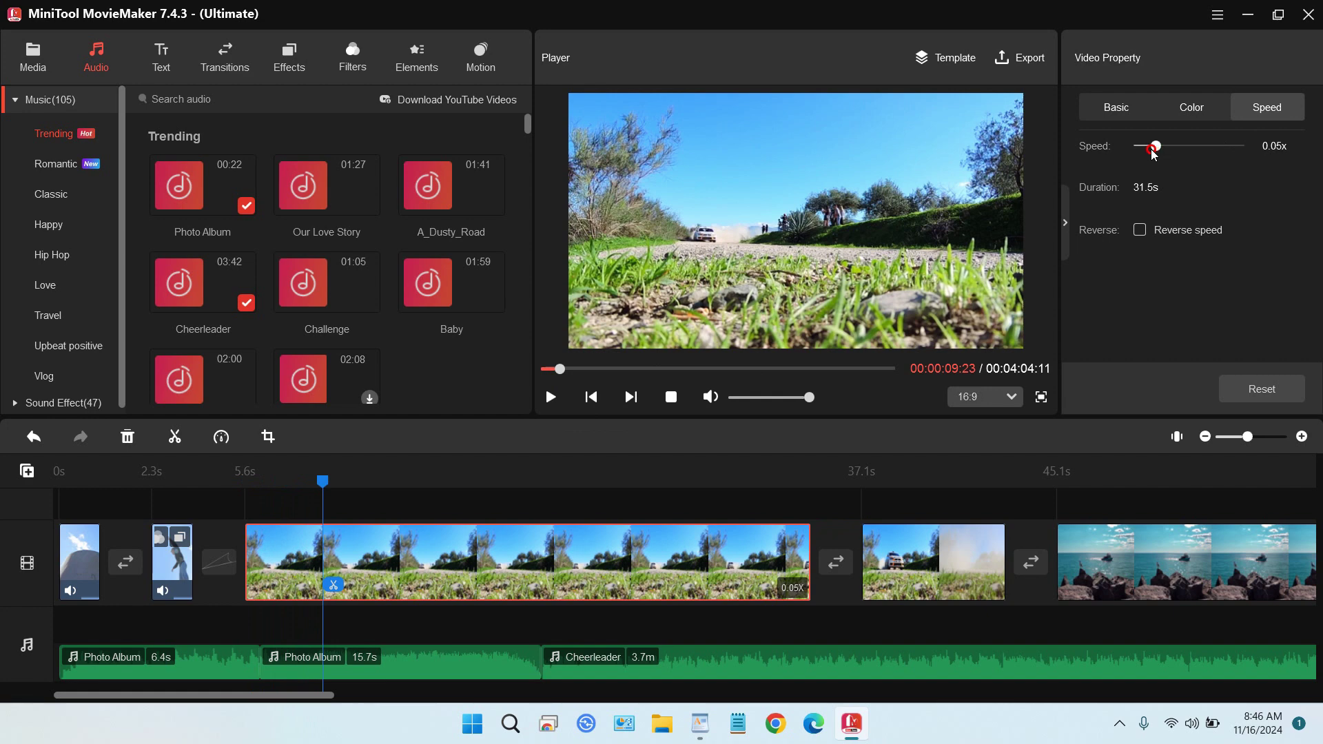
- Set the speed of the first part of the rally car clip to 0.5x and preview the slow motion
left_click_drag(1153, 147, 1207, 164)
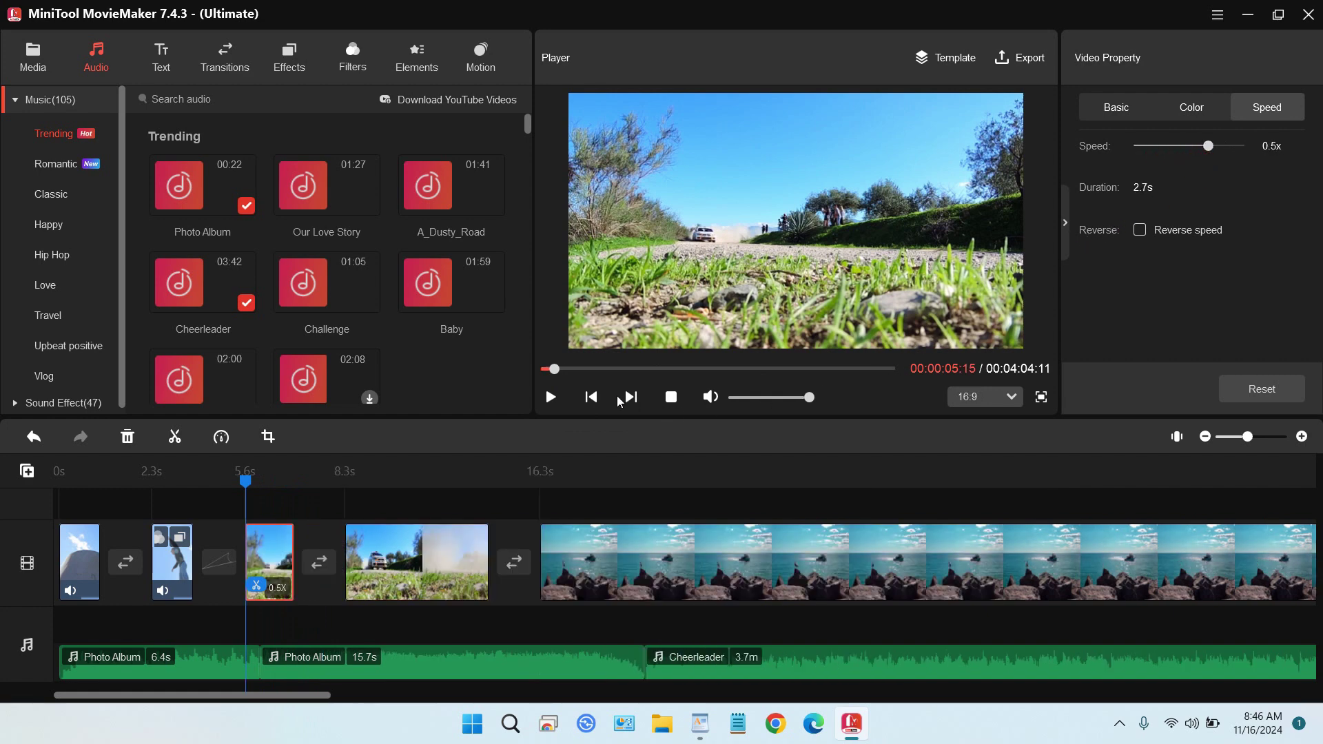
left_click(550, 397)
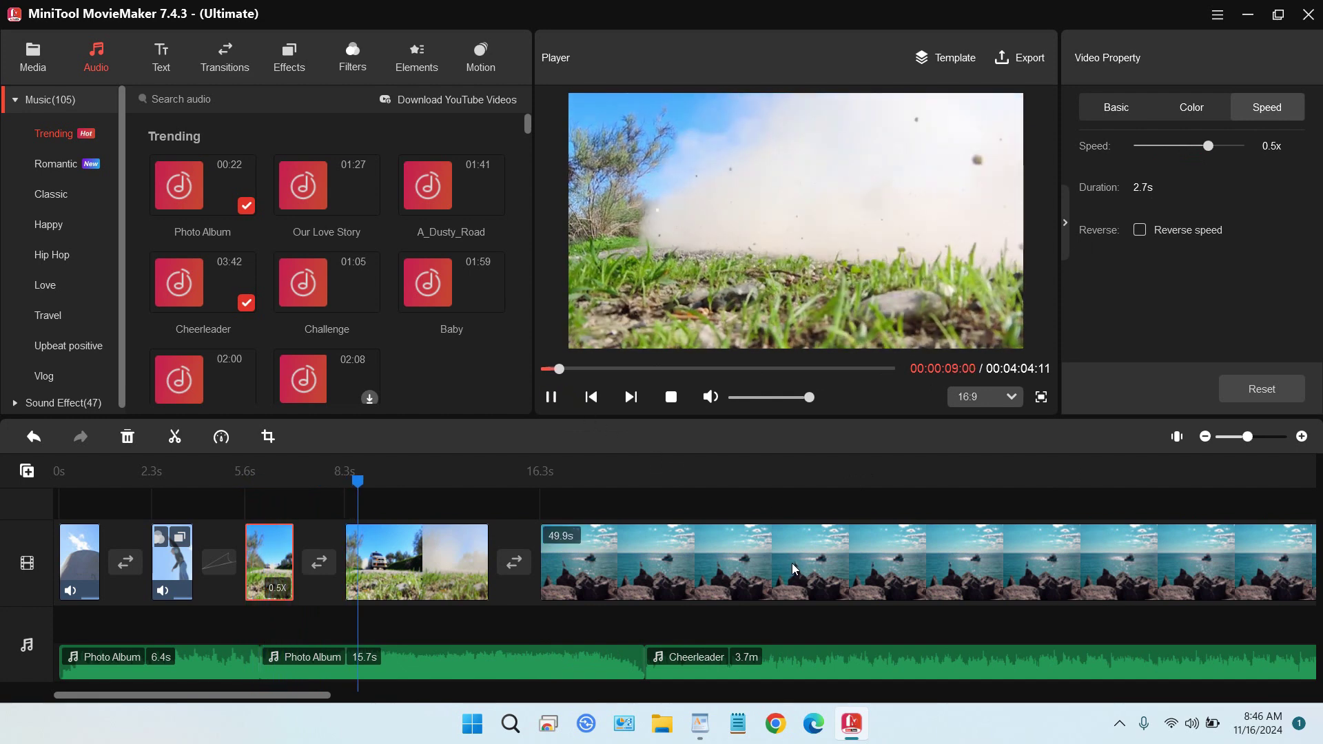
left_click(551, 398)
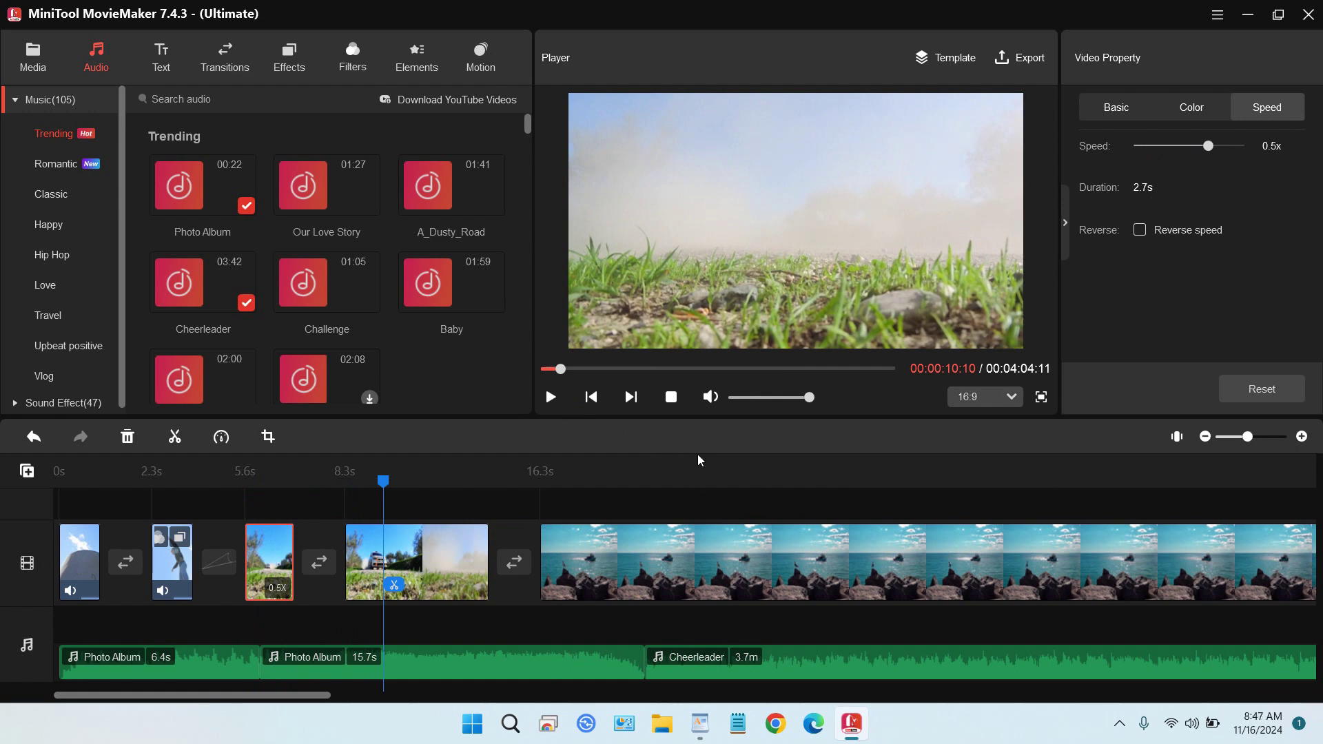
- Add the Trending text template Caption27 to the text track at the start of the timeline
left_click(167, 67)
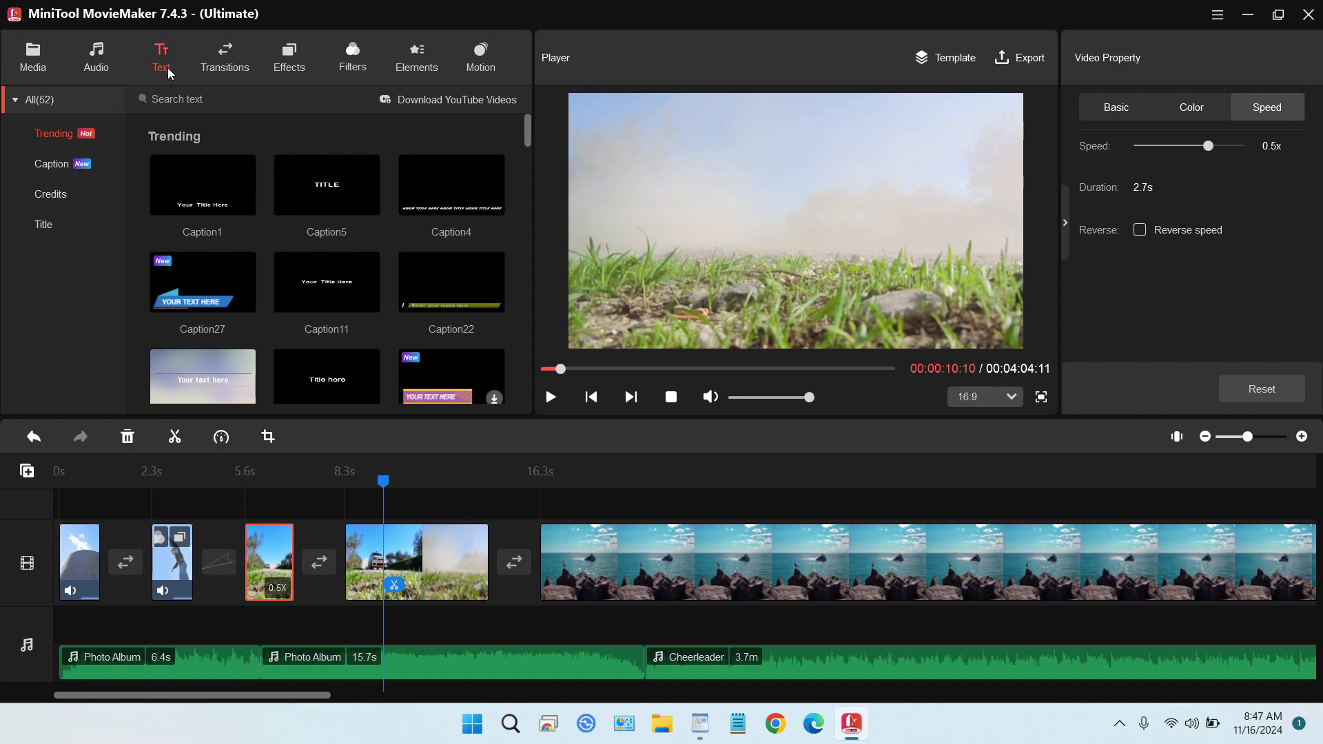
mouse_move(204, 276)
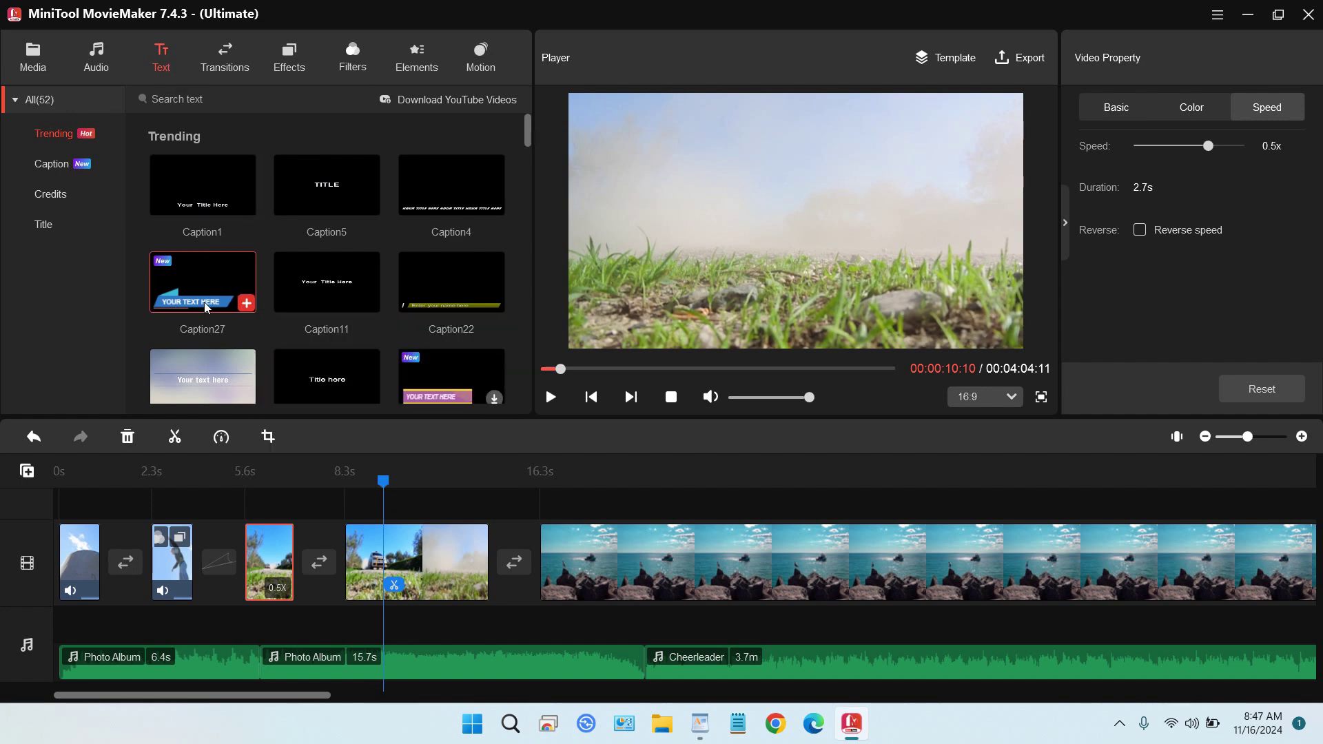
mouse_move(198, 285)
left_mouse_down()
mouse_move(72, 516)
mouse_move(91, 525)
left_mouse_up()
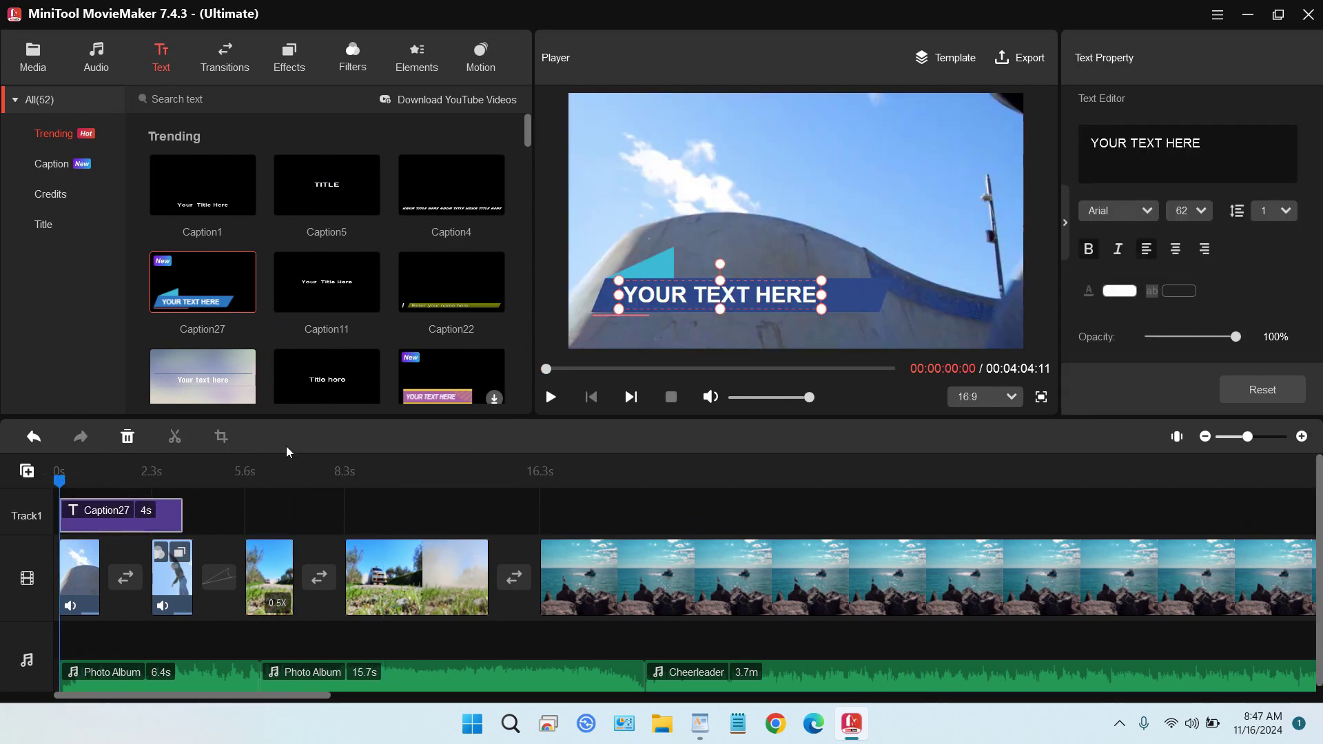
- Replace the caption's placeholder text with "waredata.com"
double_click(767, 294)
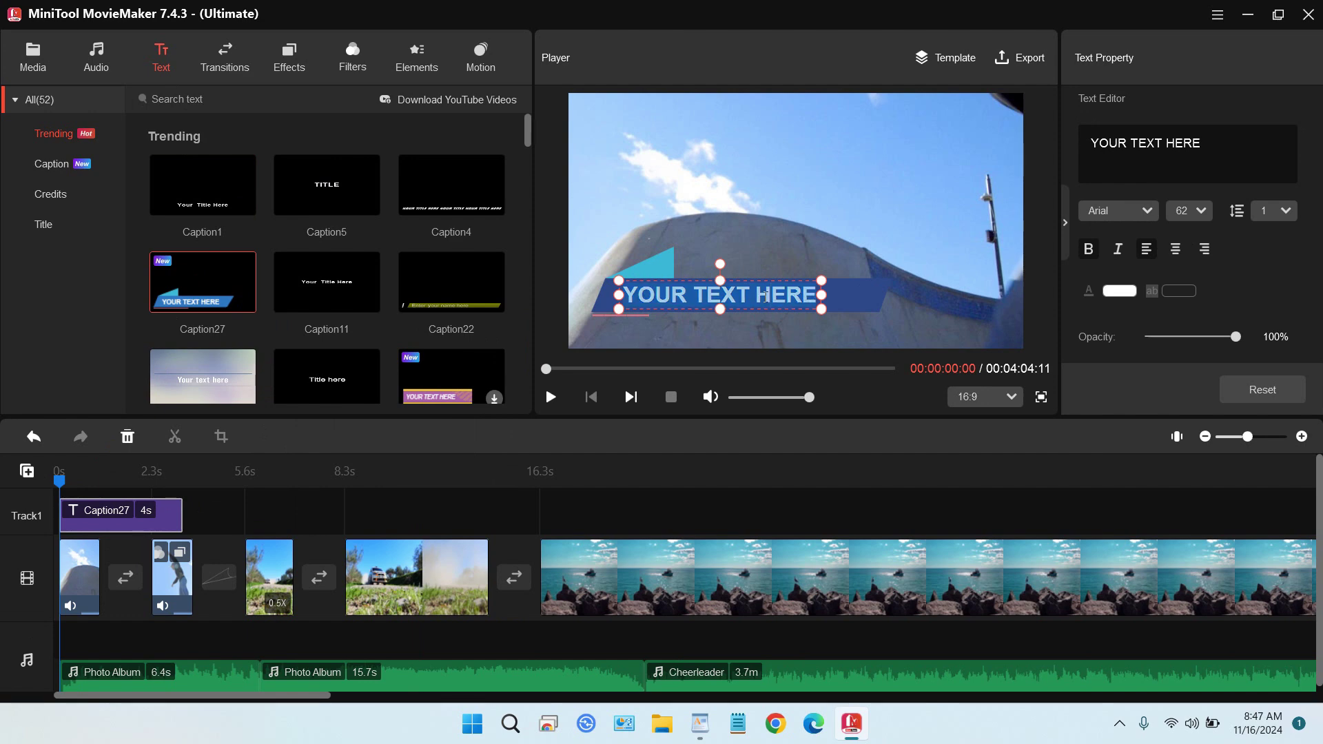
type("waredat")
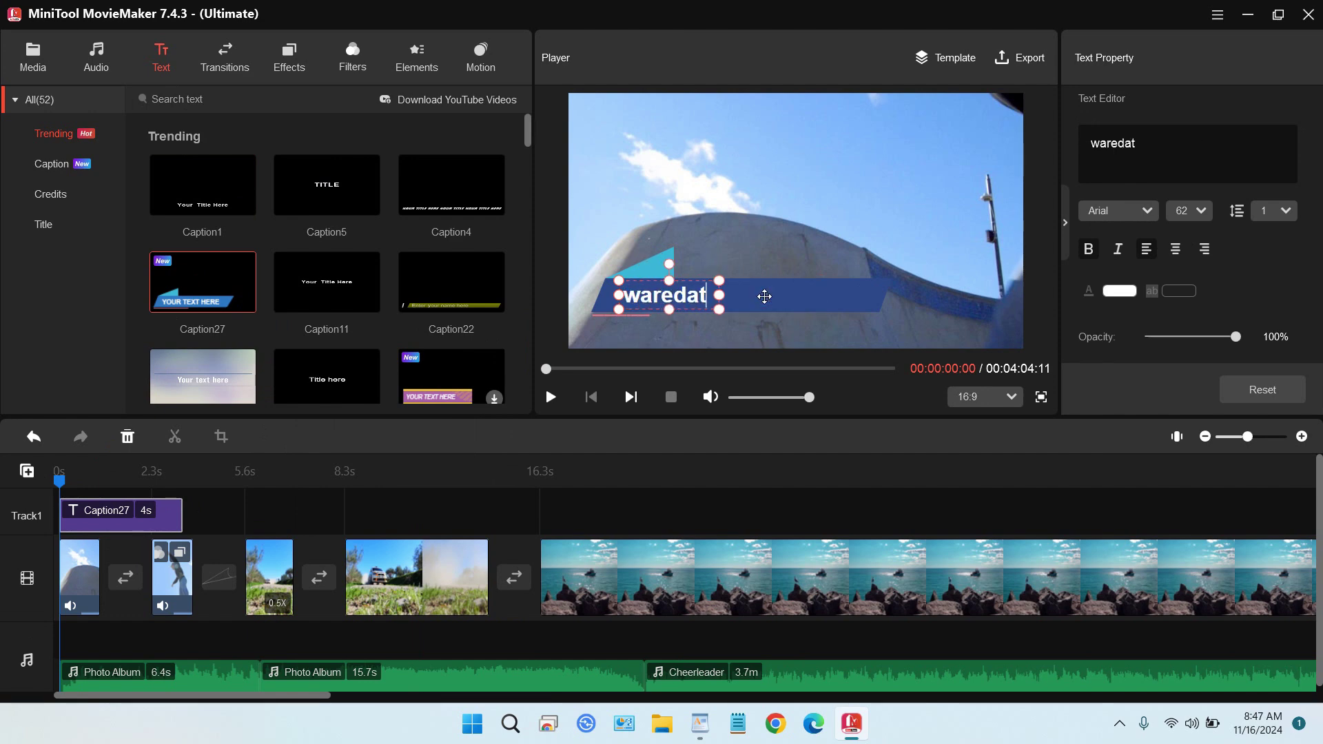
type("a.com")
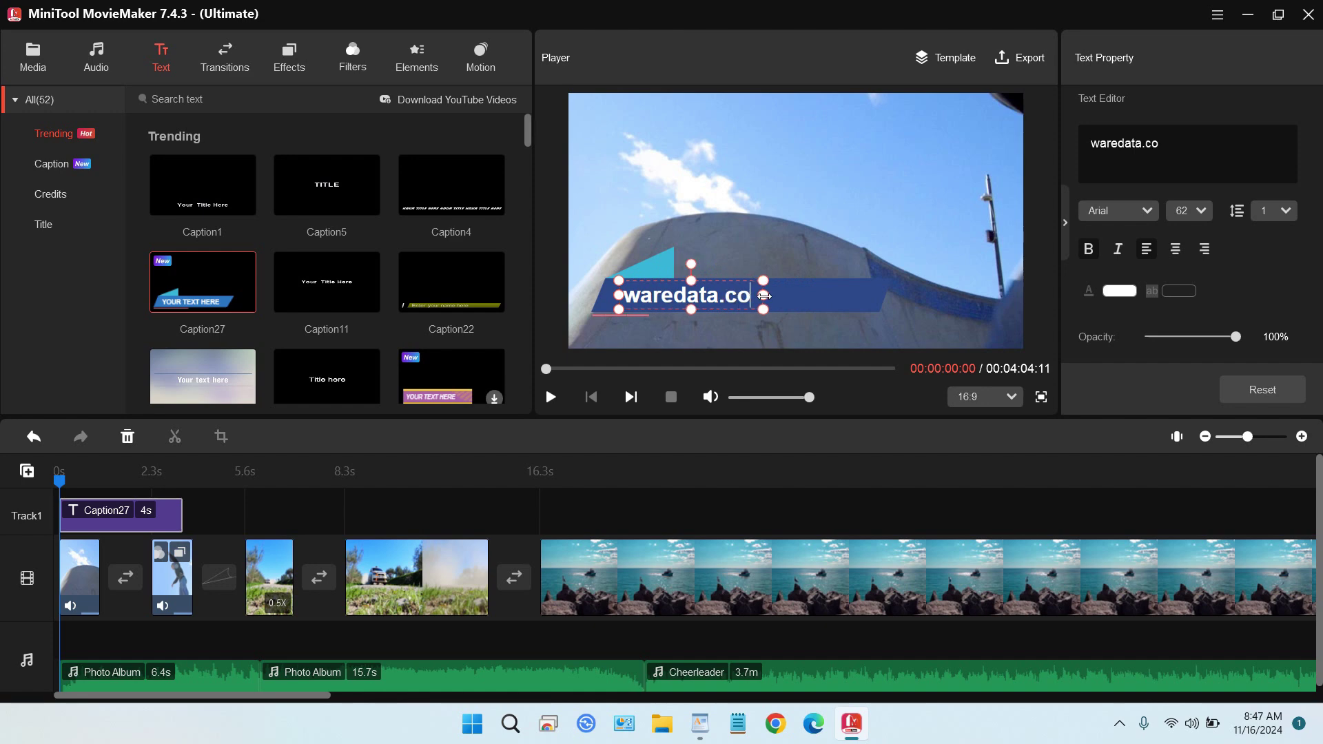
- Move the caption's blue banner to the lower-left edge of the video frame and place the text back over it
left_click(864, 288)
left_click_drag(843, 291, 827, 319)
left_click(713, 294)
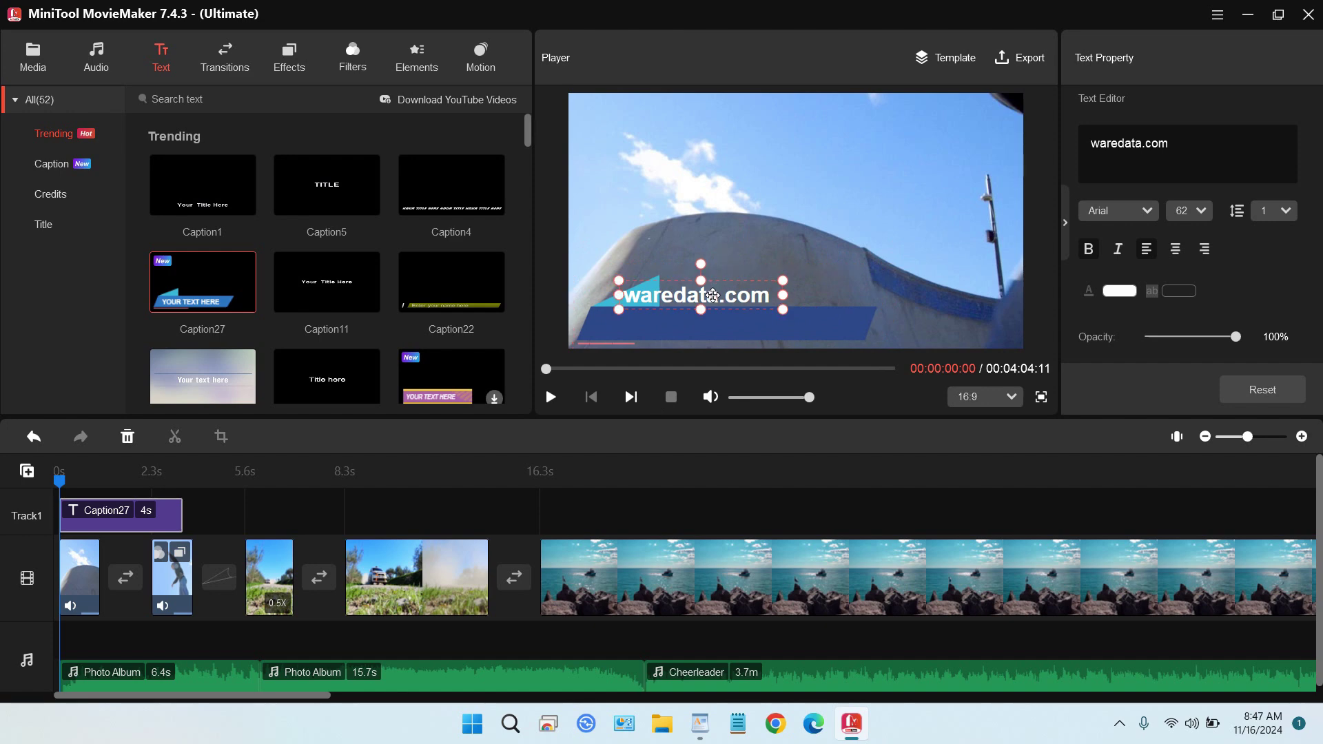
left_click_drag(713, 294, 697, 326)
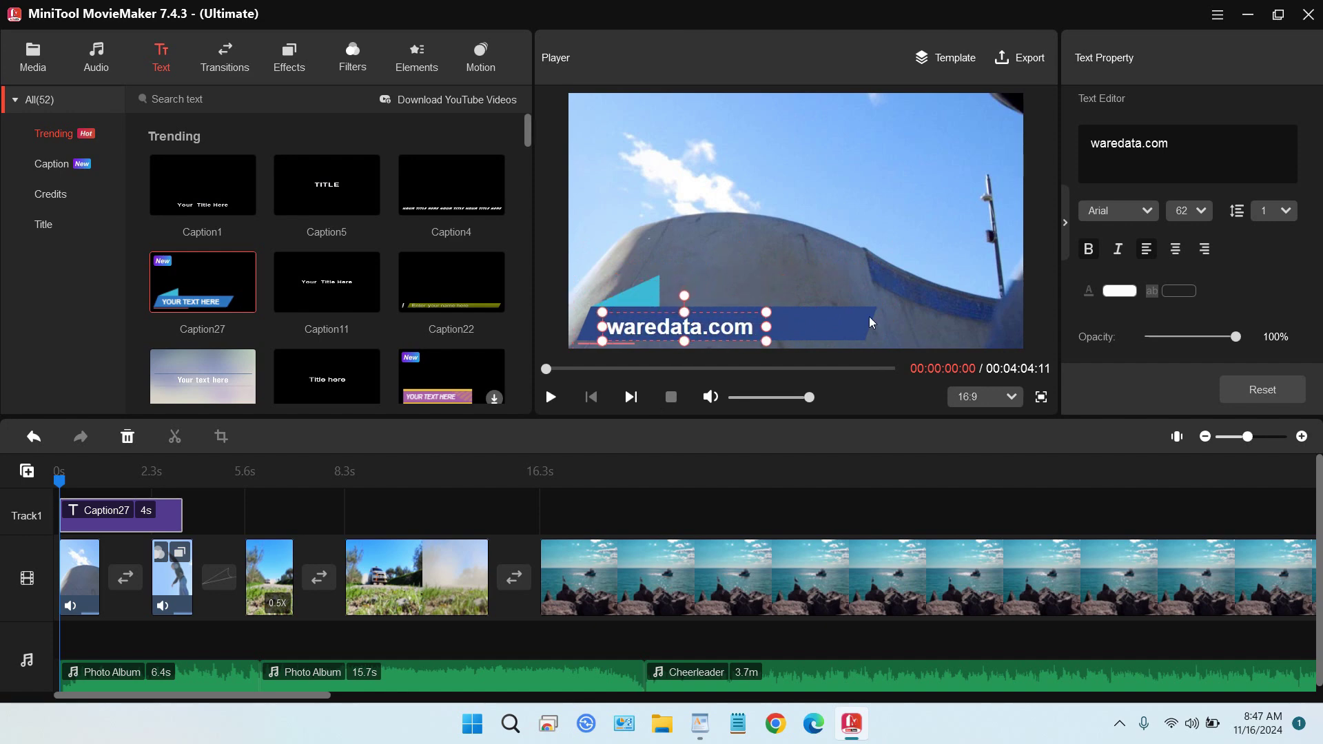
- Change the caption's text color from the palette to pinkish purple
left_click(1119, 294)
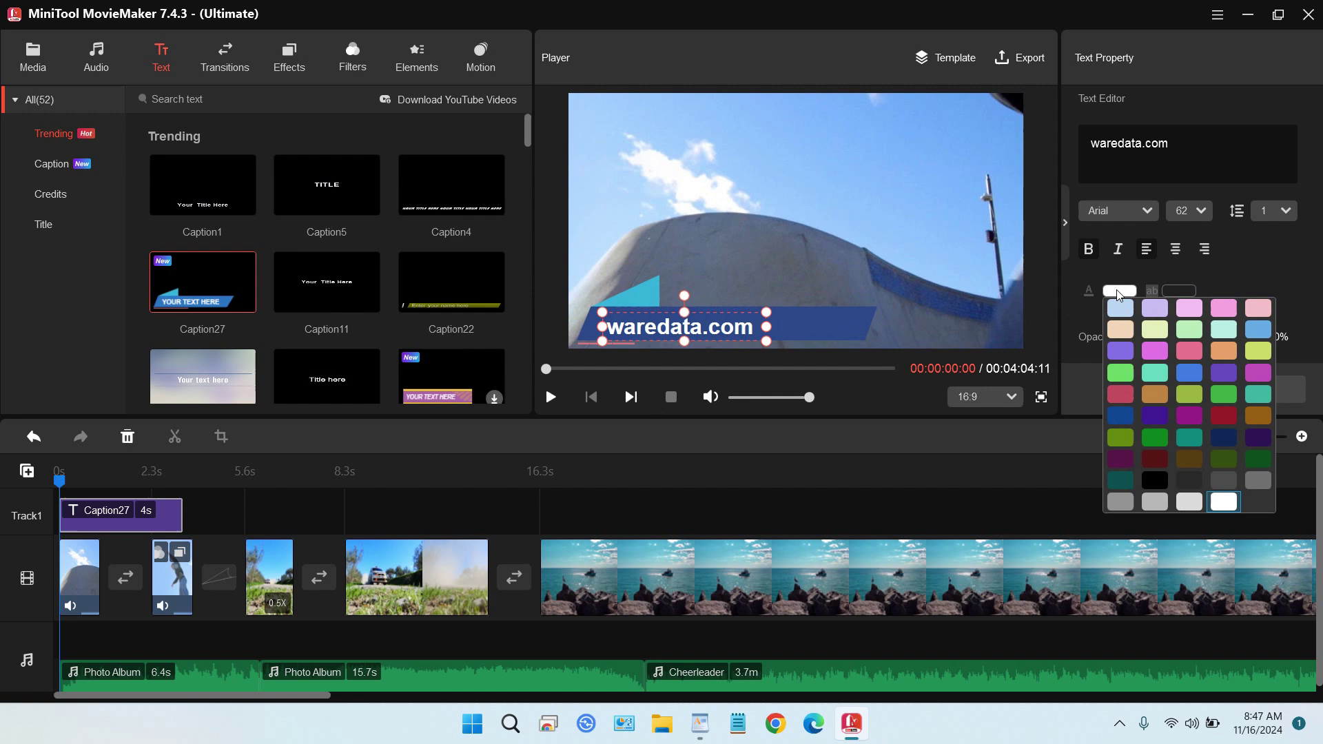
left_click(1163, 353)
left_click(785, 314)
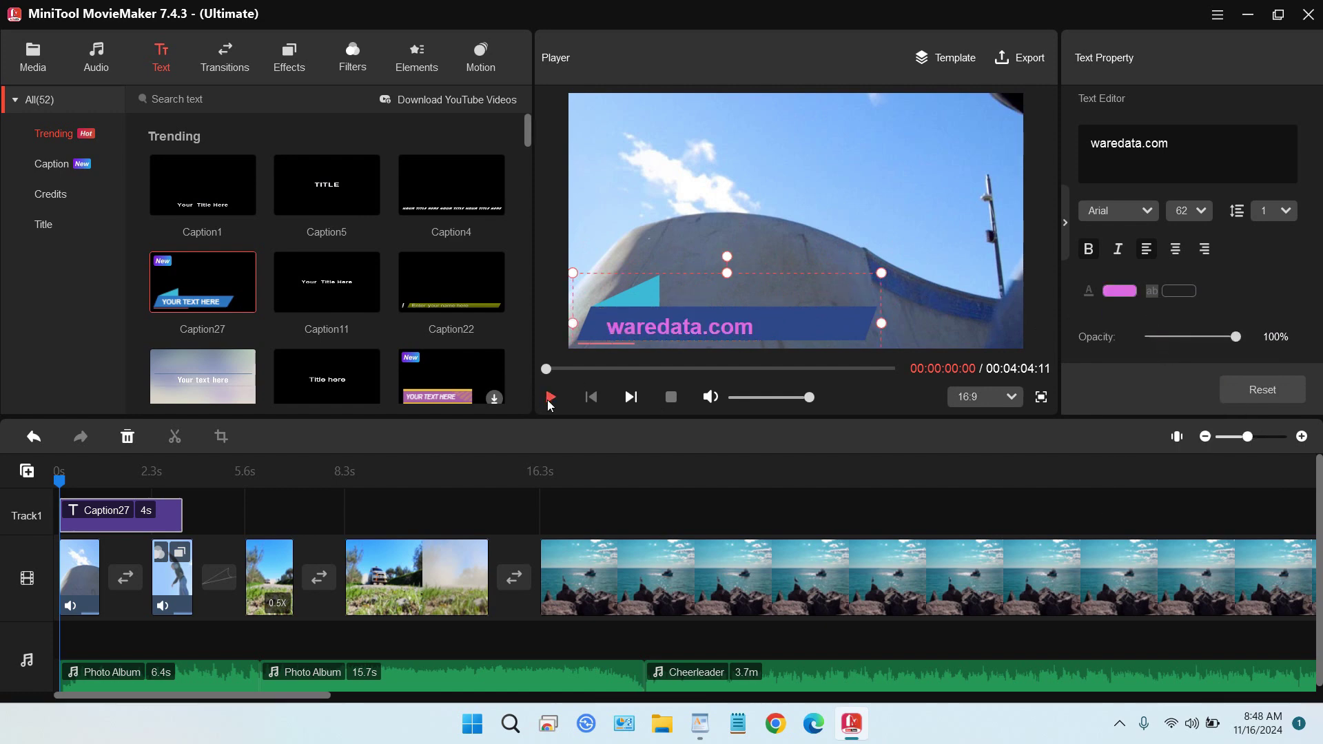
- Play the timeline from the start to preview the caption, and select the caption on its track again
left_click(550, 398)
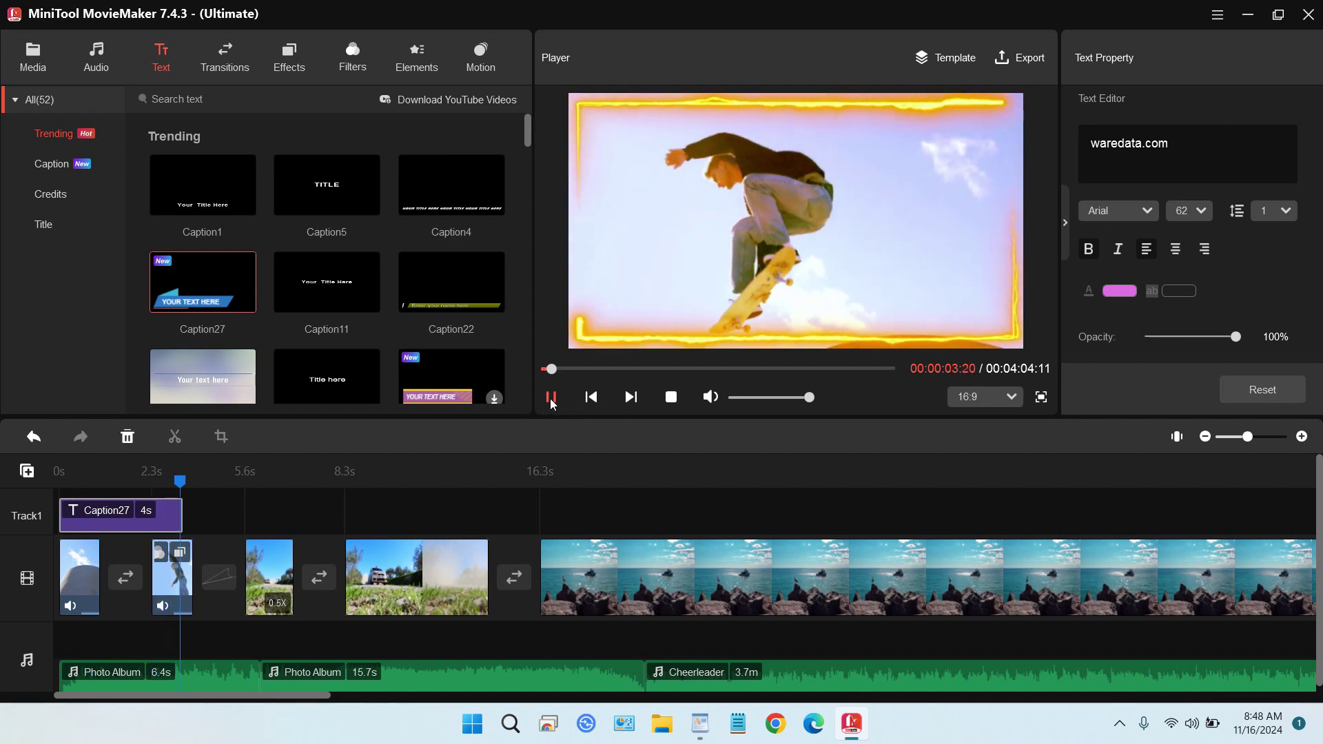
left_click(551, 399)
left_click(116, 517)
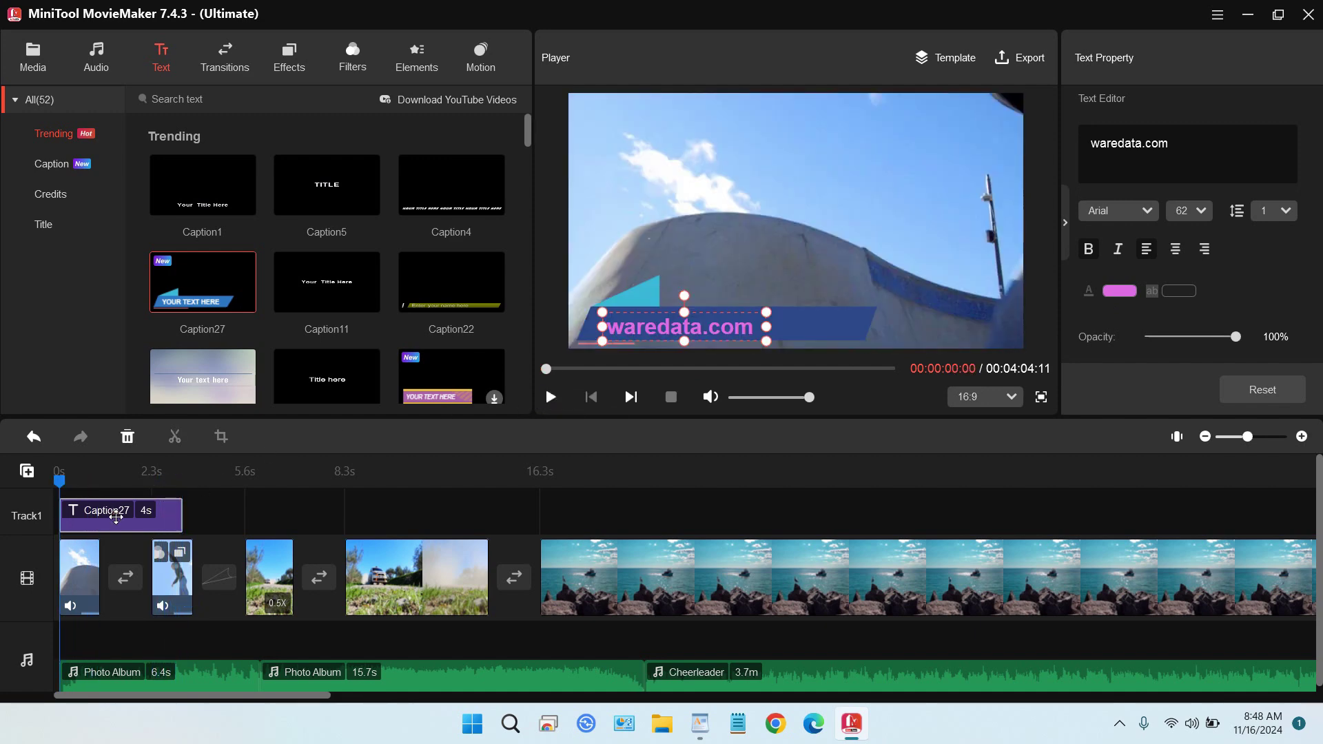
- Browse the available text templates in the Trending, Credits, Title and Caption categories
scroll(371, 282, "down", 2)
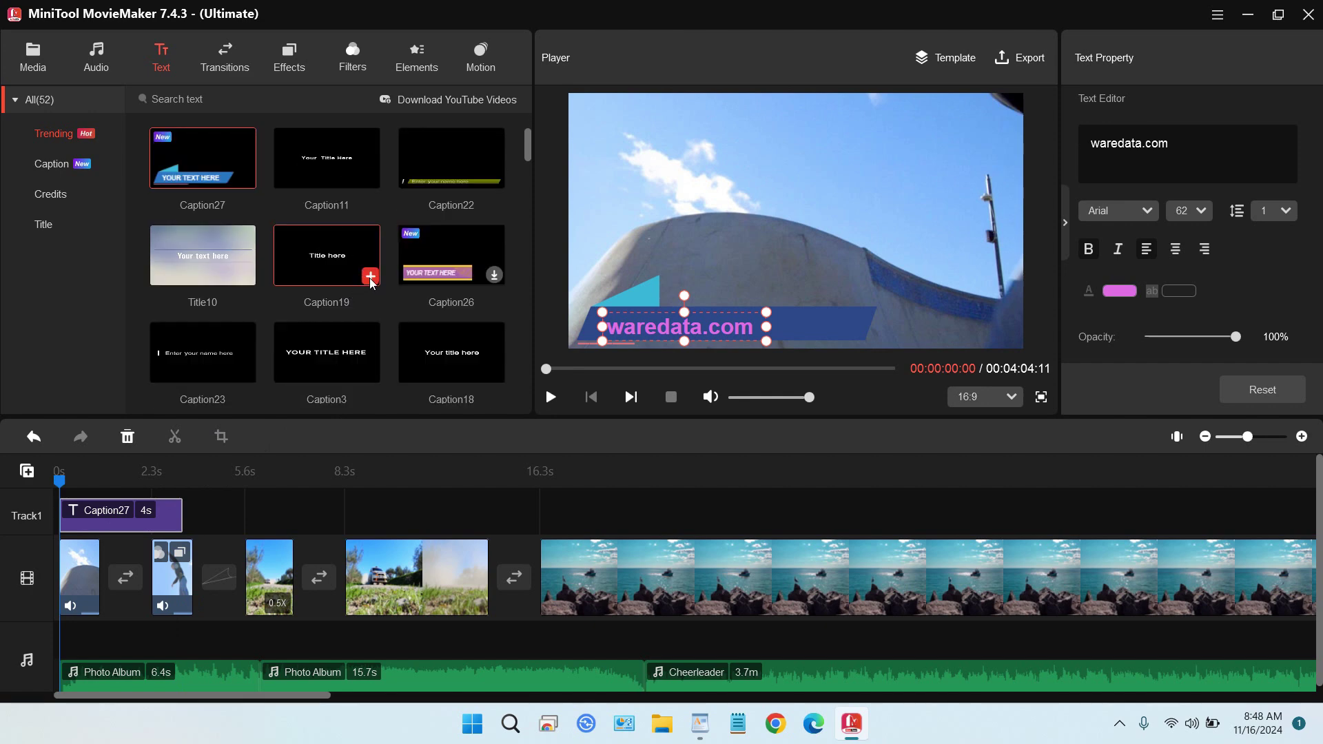
scroll(370, 280, "down", 5)
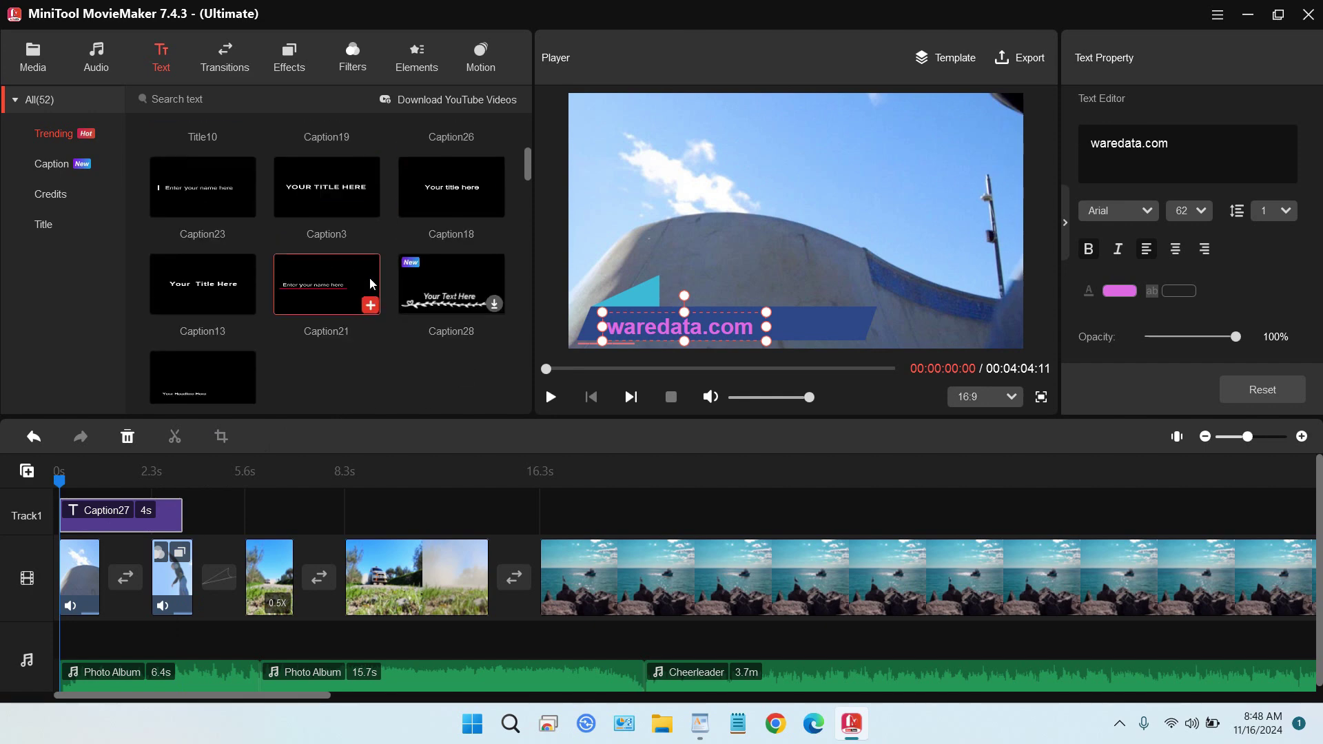
left_click(52, 196)
left_click(54, 225)
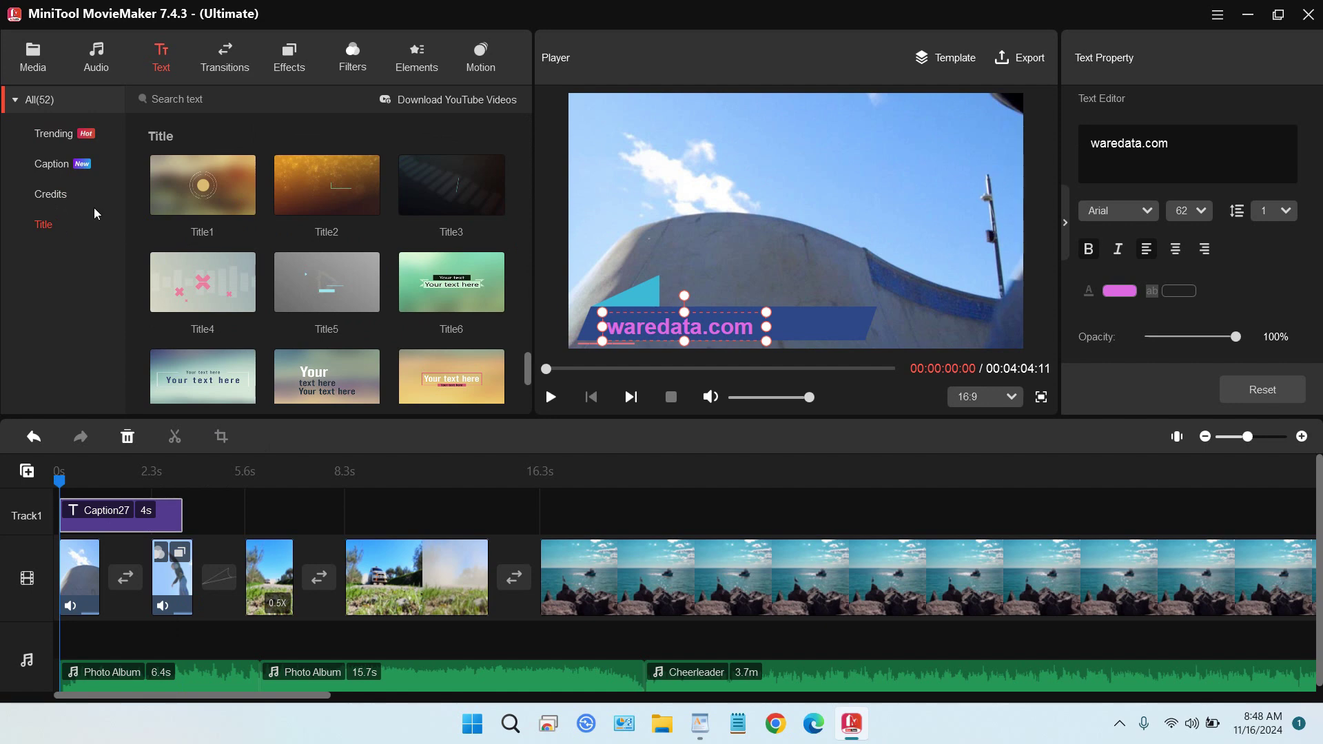
scroll(273, 213, "up", 2)
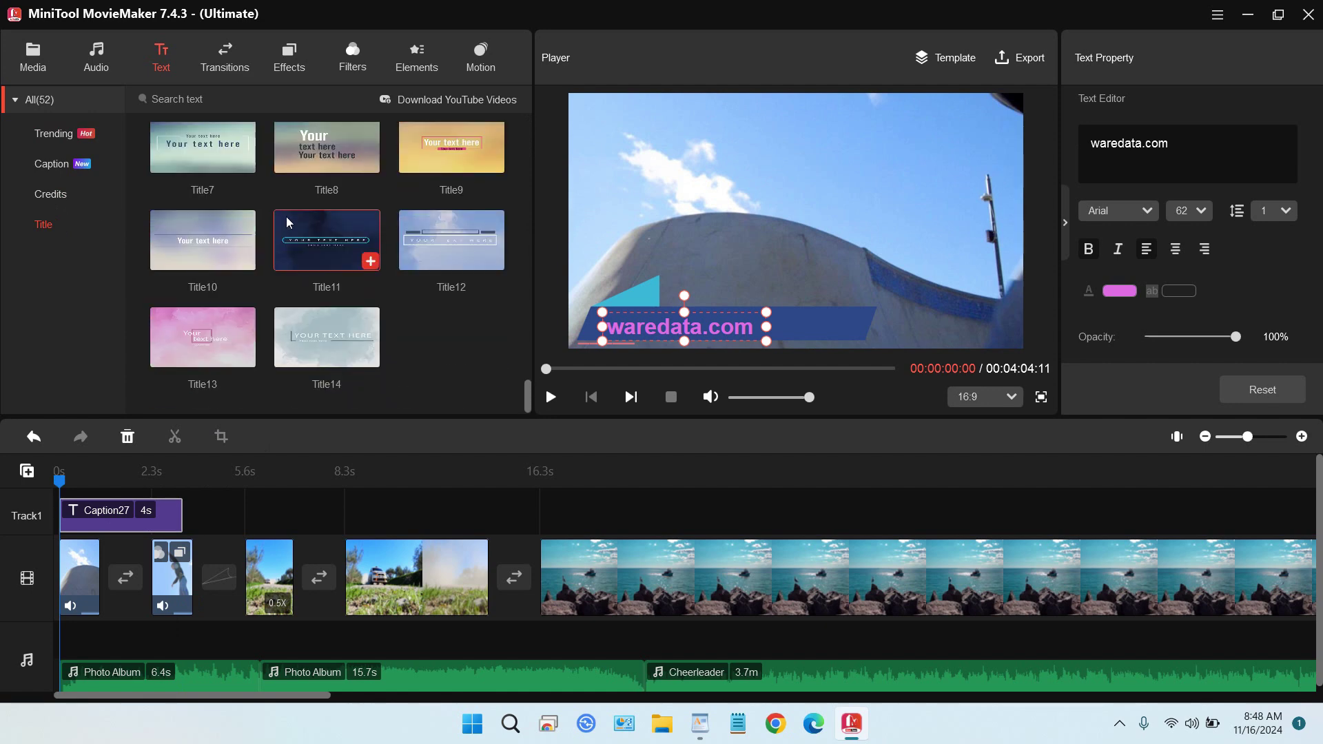
scroll(287, 217, "up", 12)
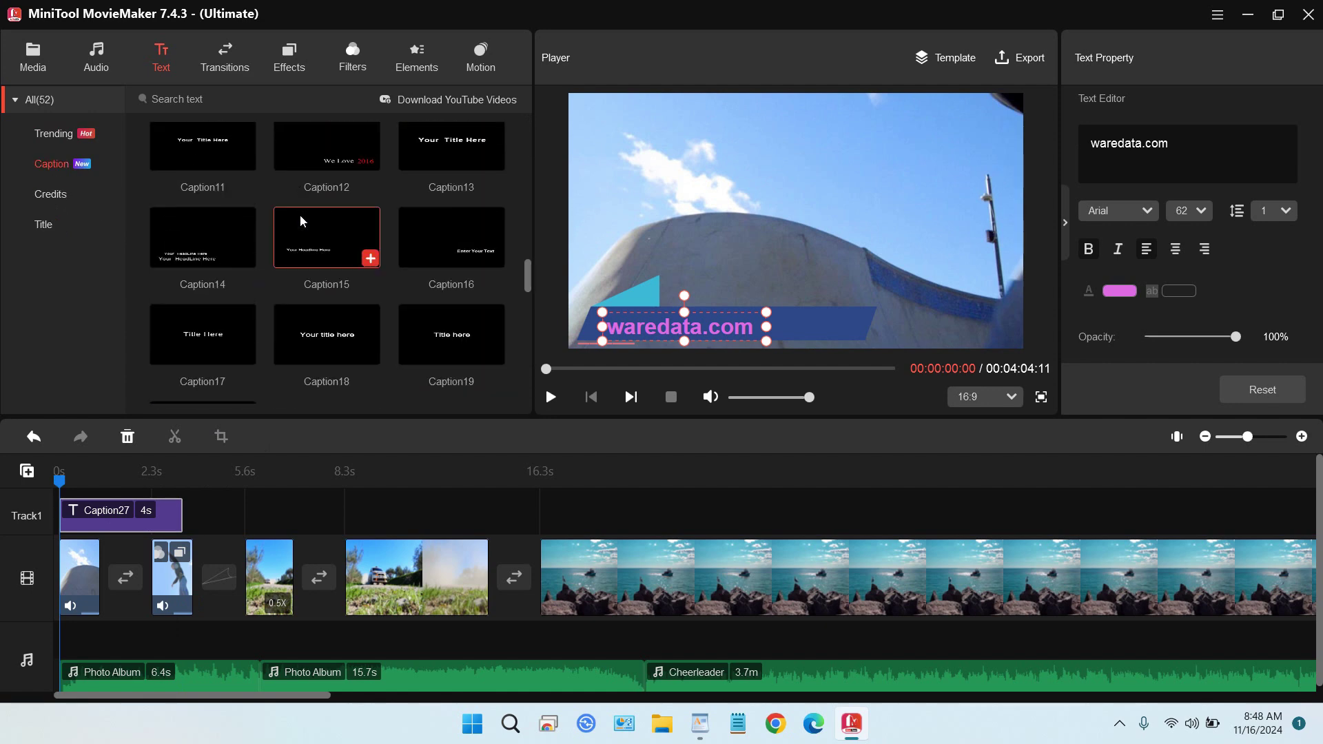
scroll(311, 196, "up", 5)
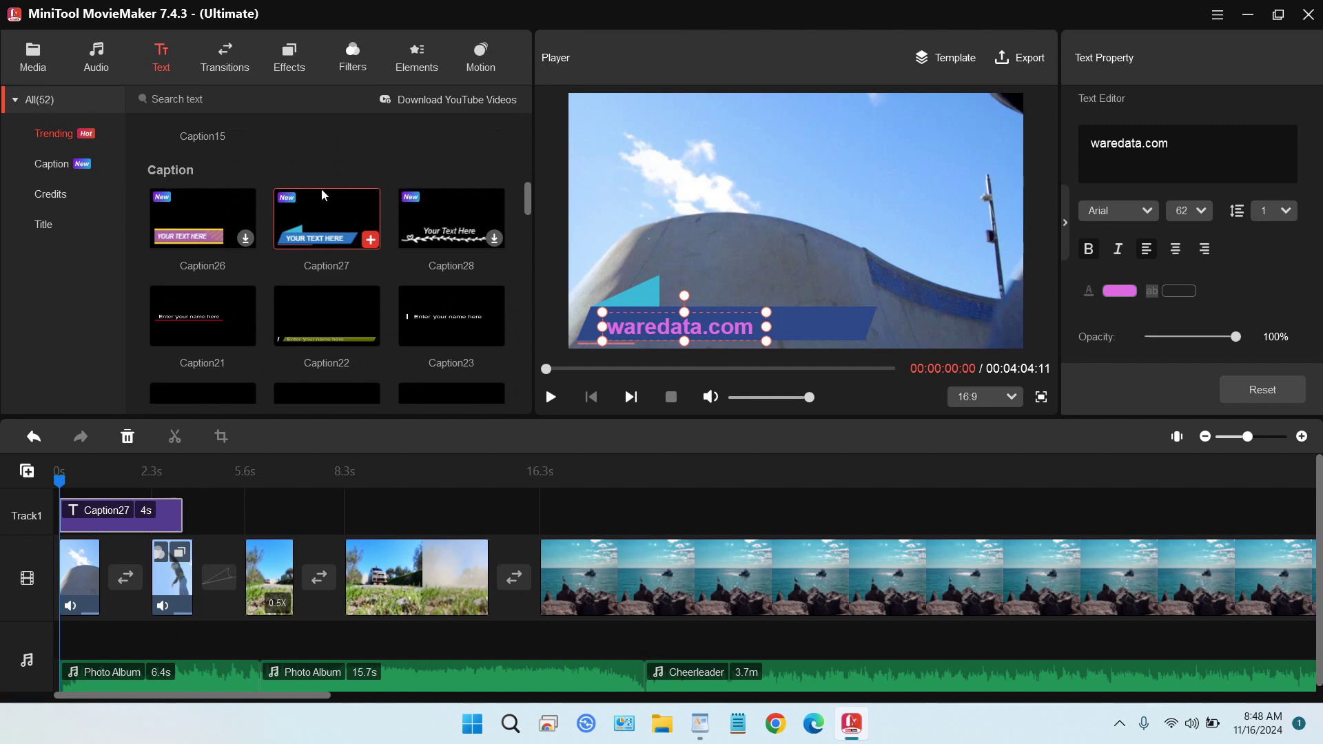
- Nudge the waredata.com caption text slightly up and to the left on its blue banner, and select the banner
scroll(322, 194, "up", 2)
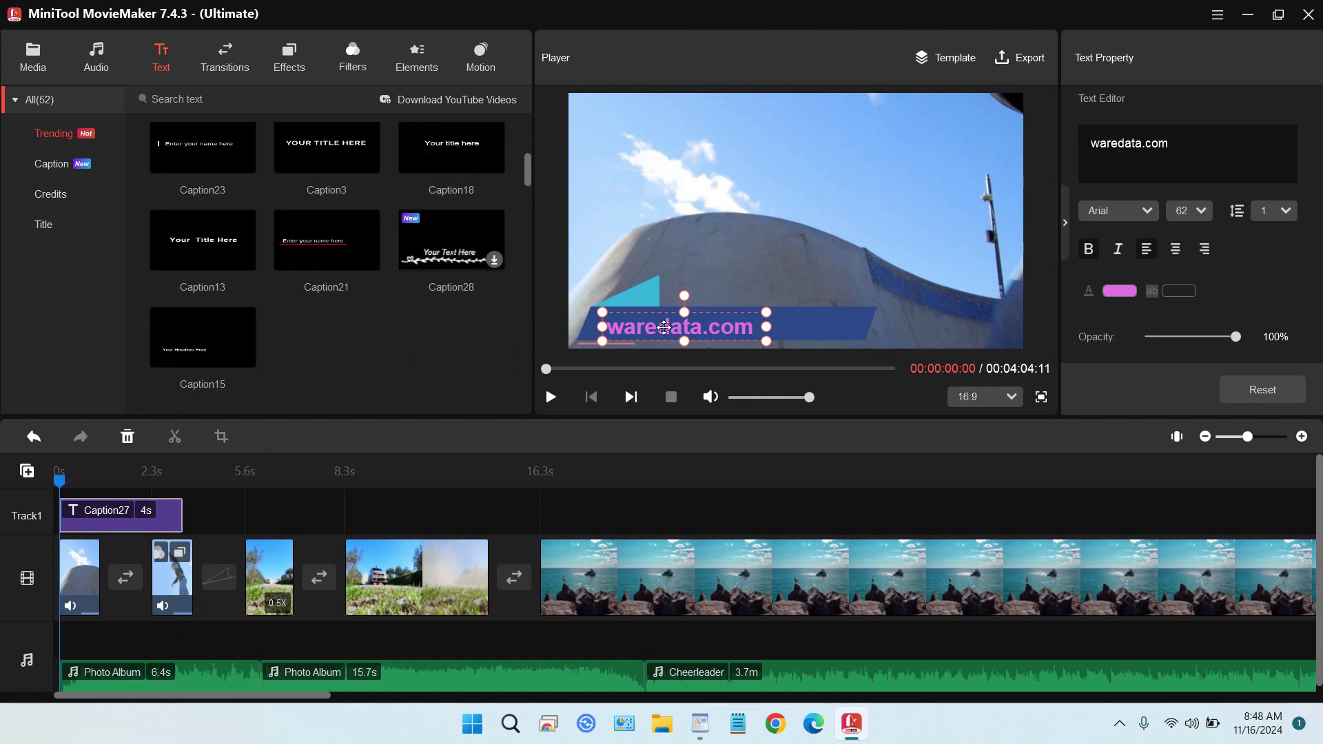
left_click_drag(663, 327, 658, 323)
left_click(801, 280)
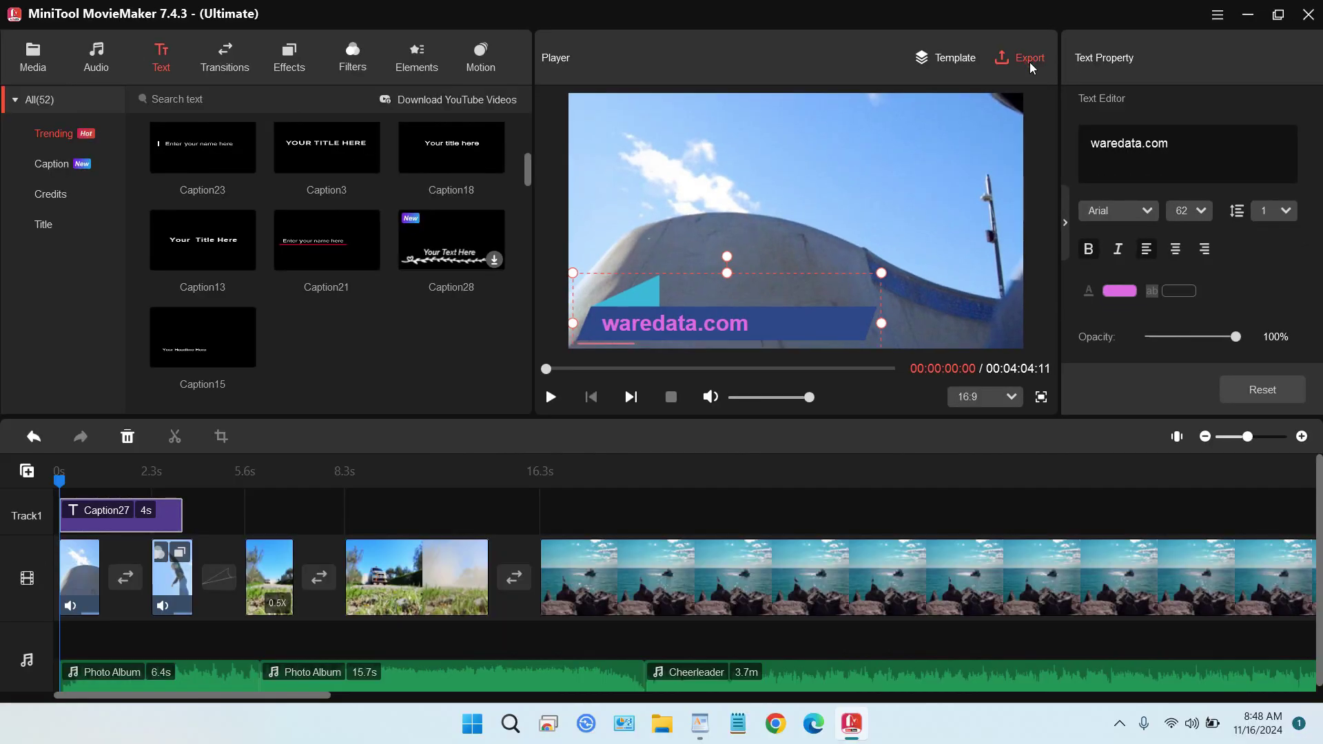
- Check the device export formats, and export the project for PC as an MP4 named My Movie at 1920x1080 and 25 fps
left_click(1029, 59)
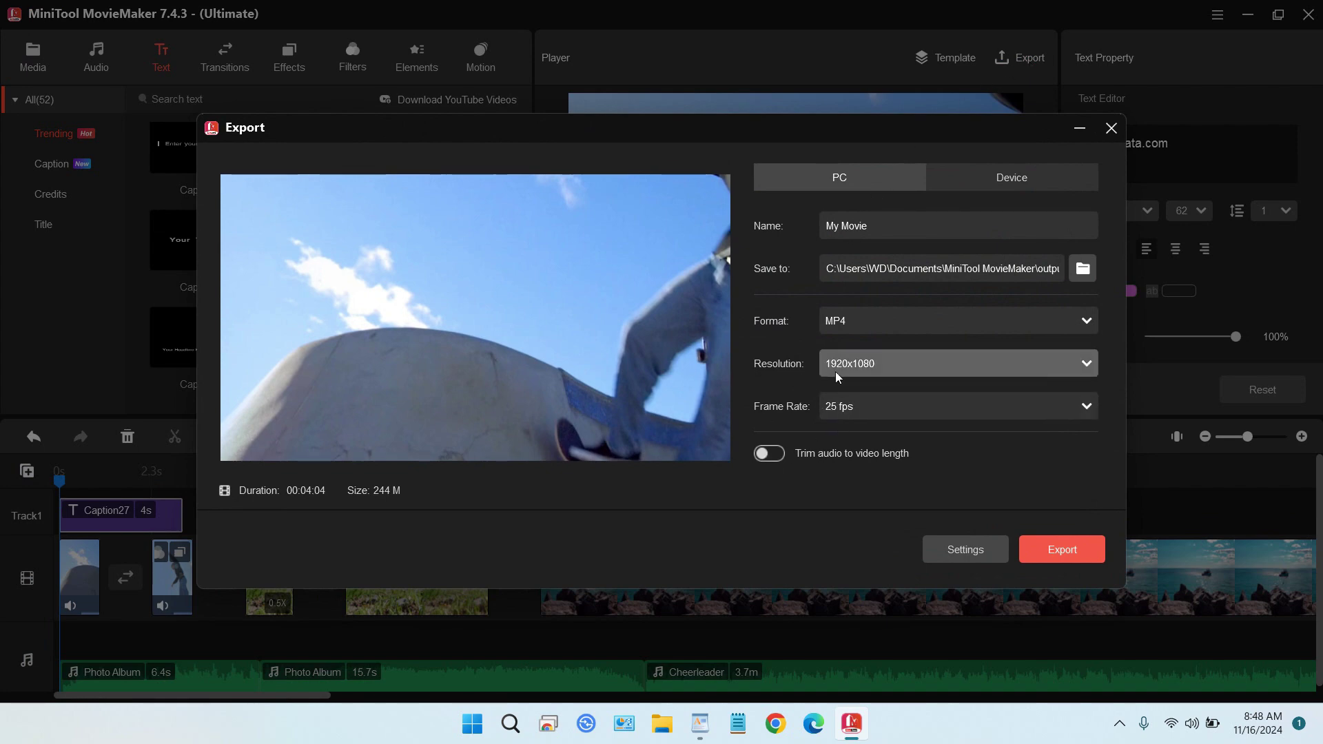
left_click(1022, 180)
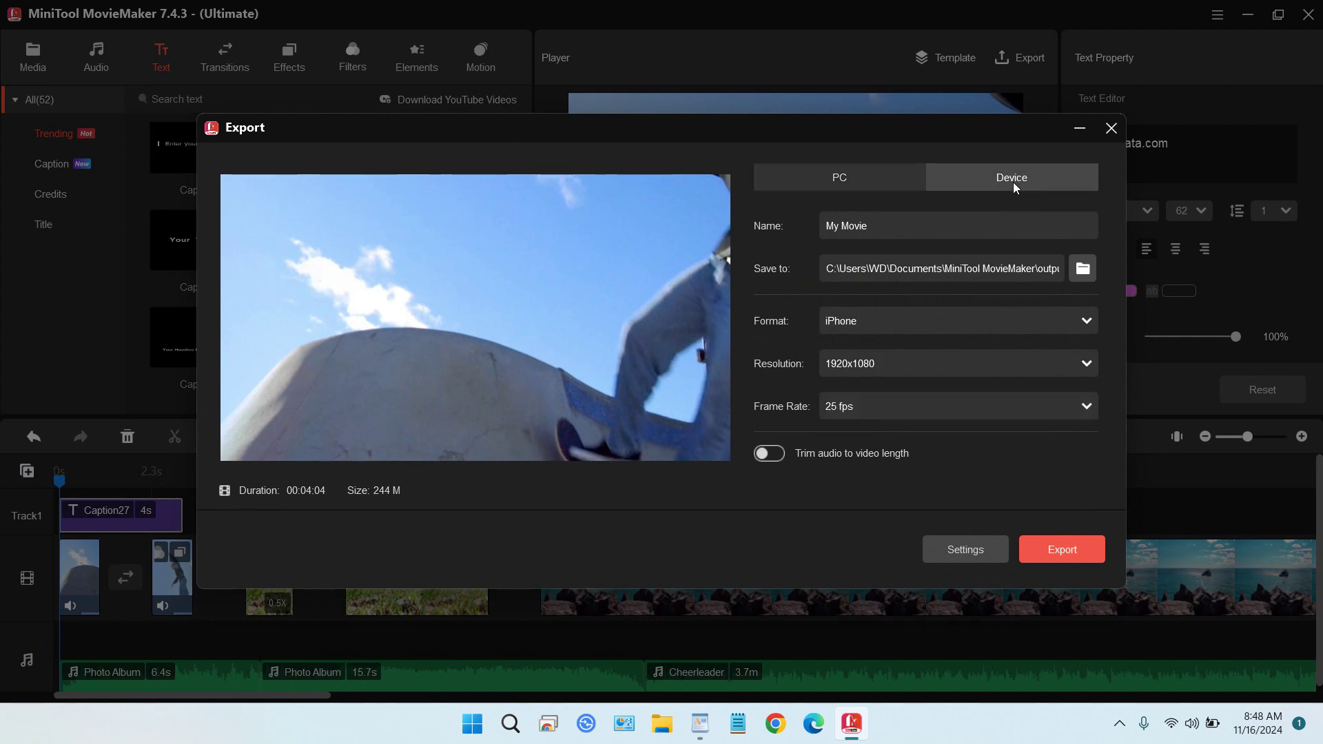
left_click(967, 322)
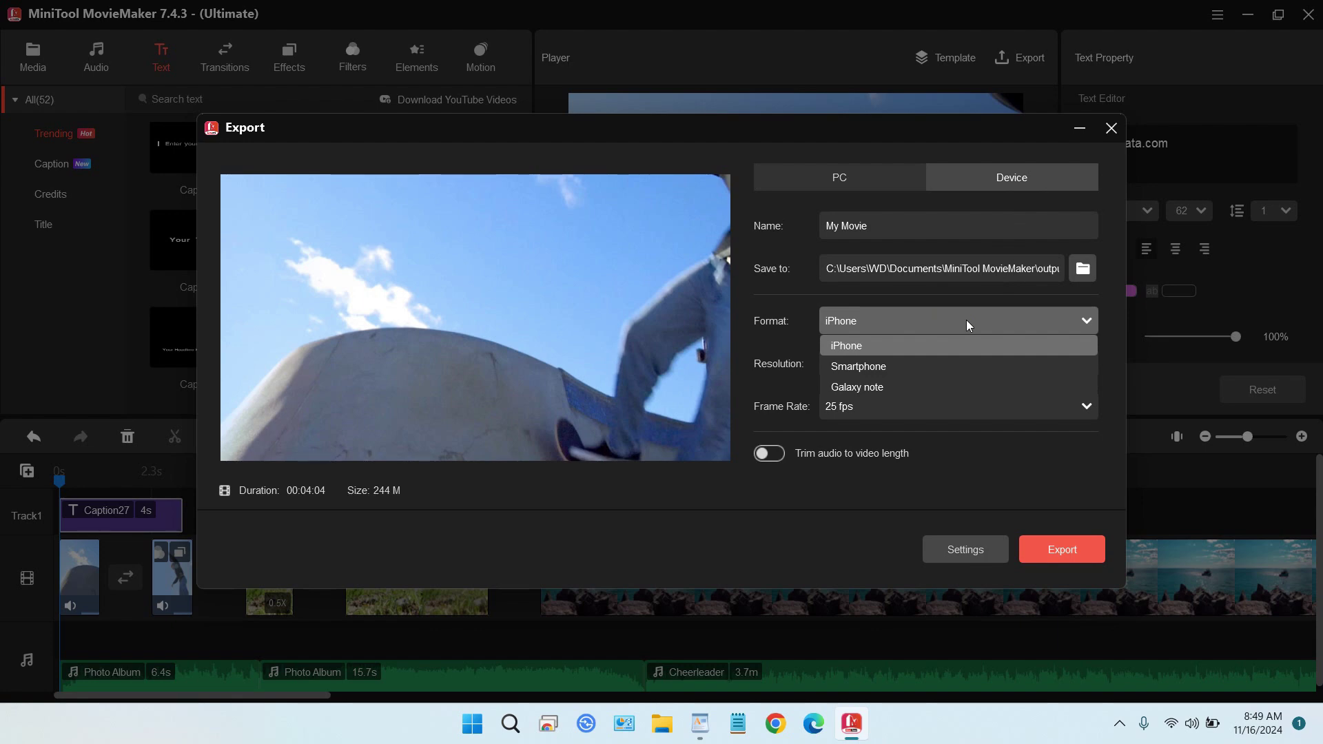
left_click(855, 183)
left_click(853, 182)
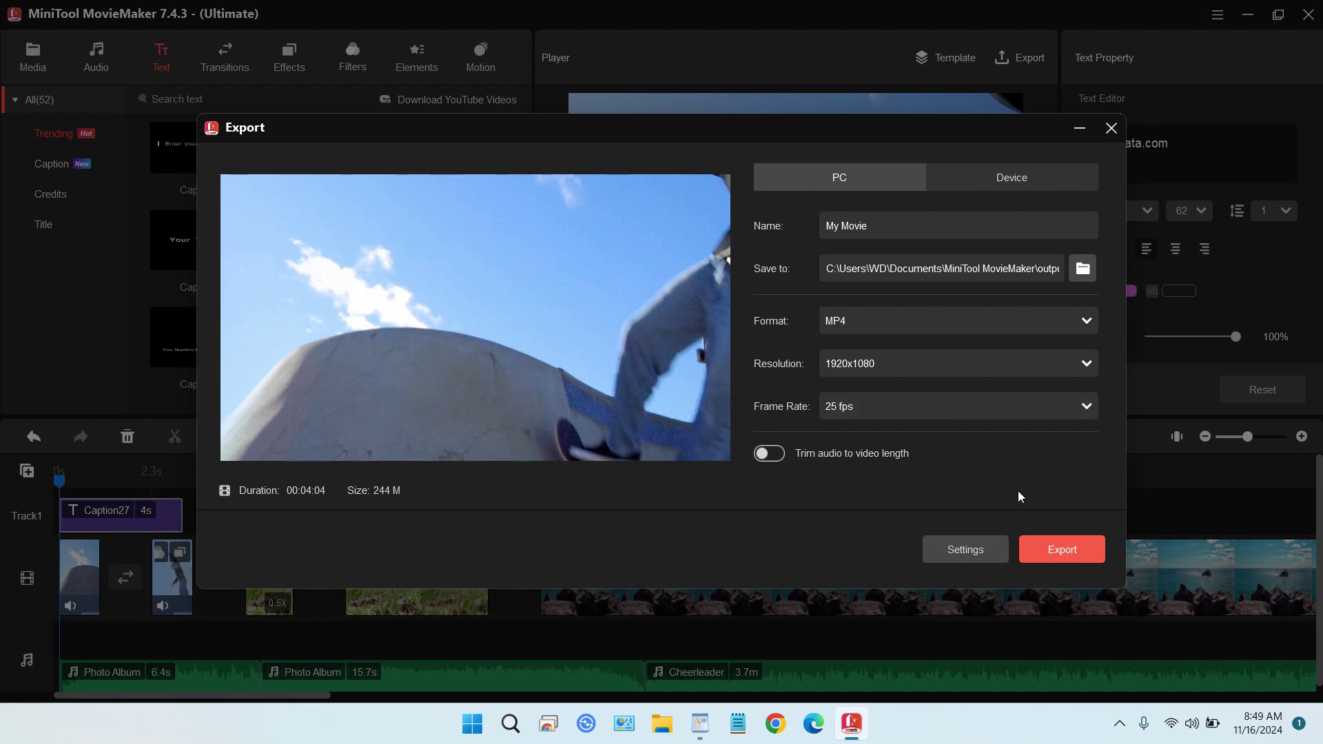
left_click(1073, 549)
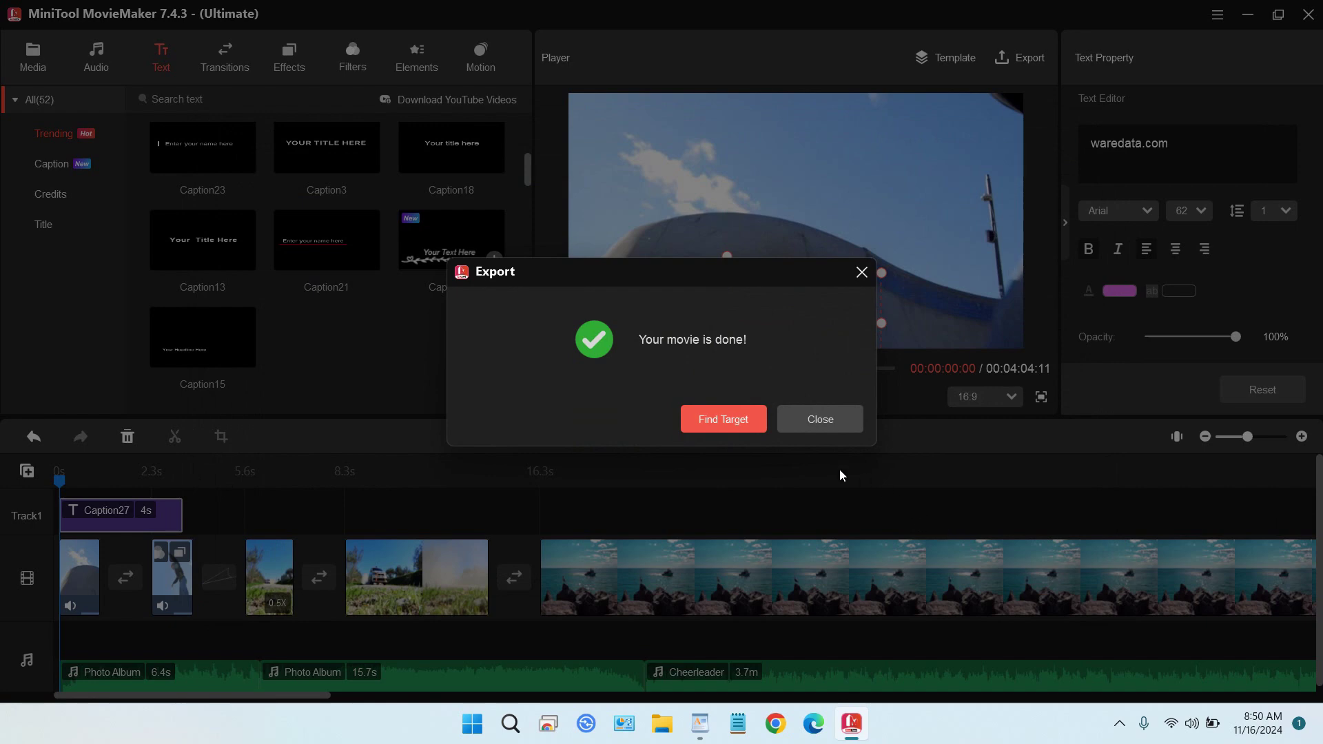
- Locate the exported My Movie file in its output folder and play it in Media Player, jumping back to an earlier point before pausing
left_click(734, 419)
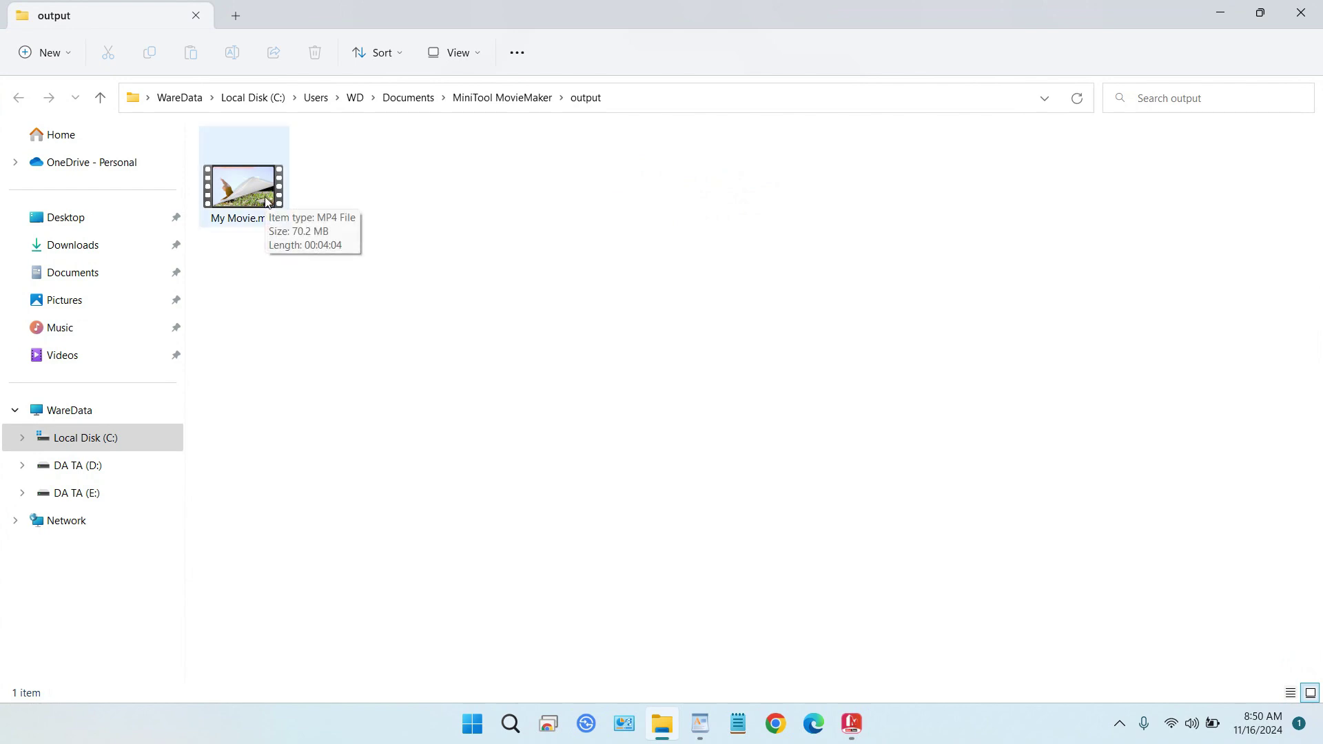
double_click(267, 202)
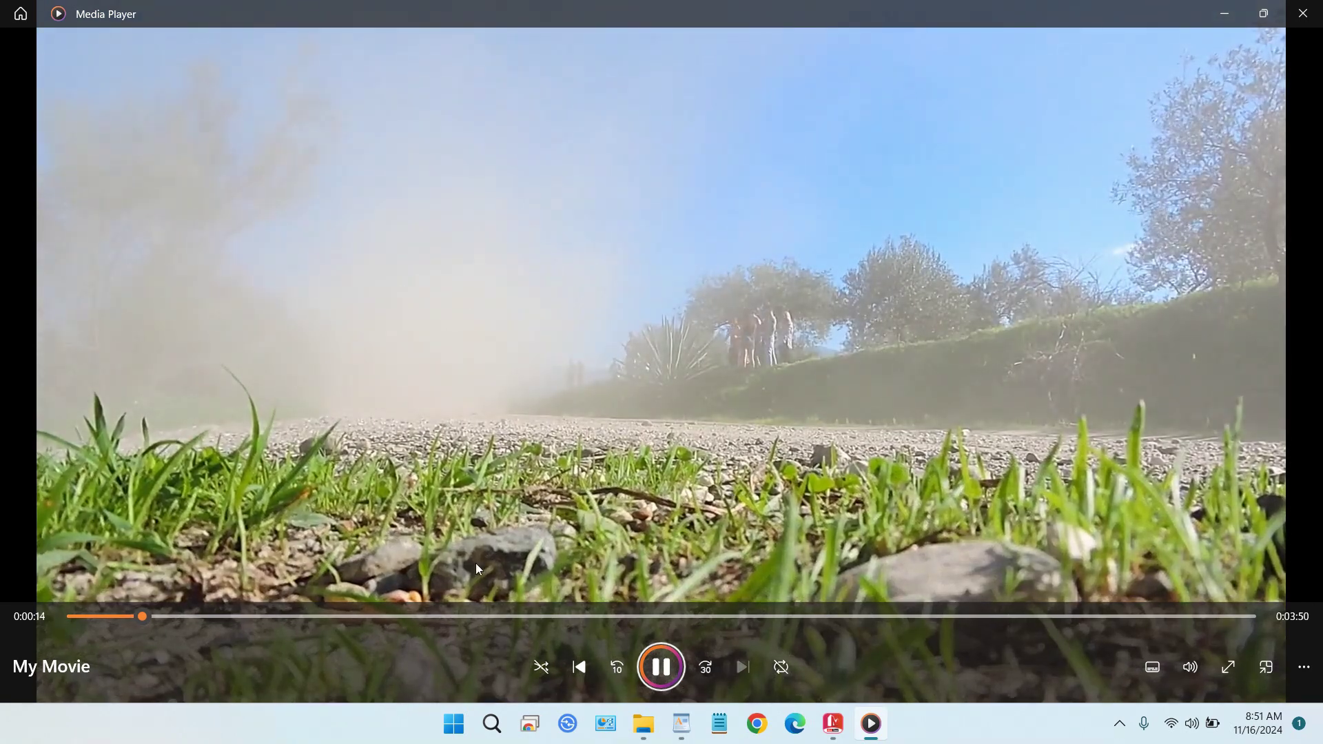
left_click(105, 618)
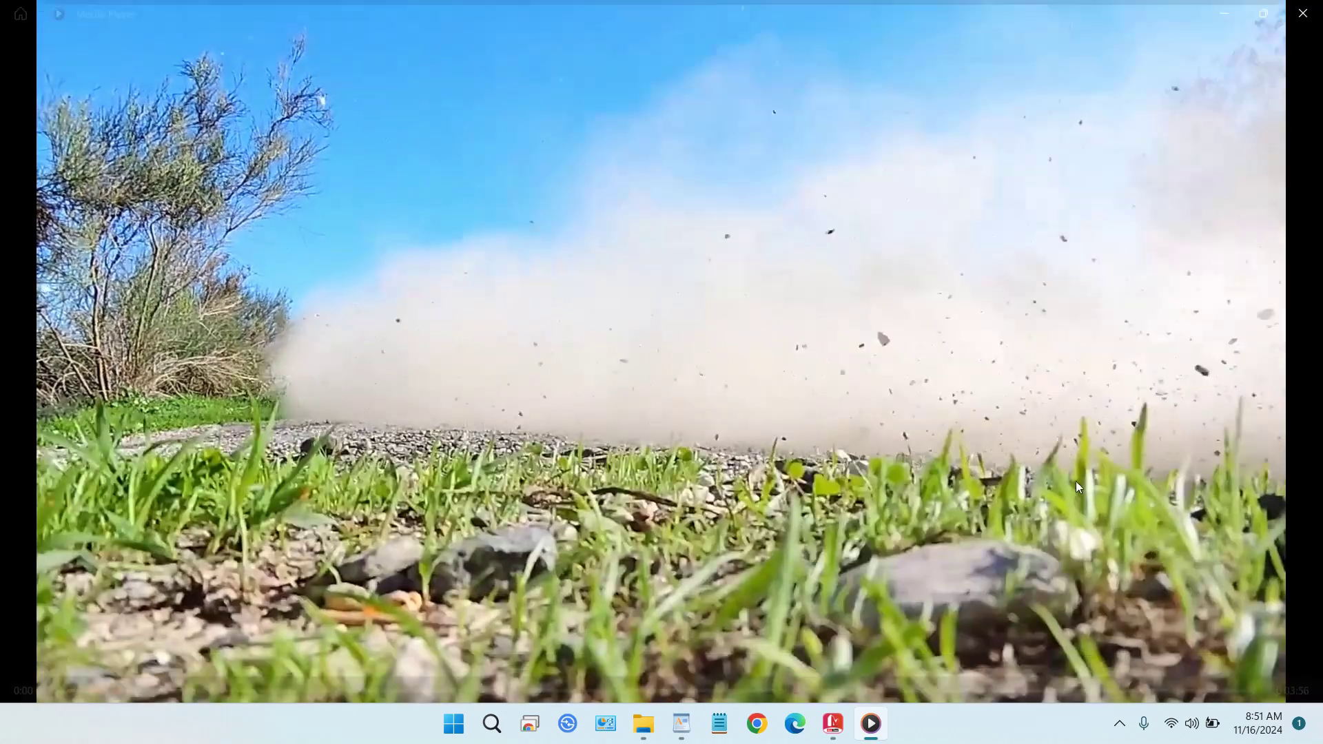
mouse_move(743, 669)
left_click(674, 675)
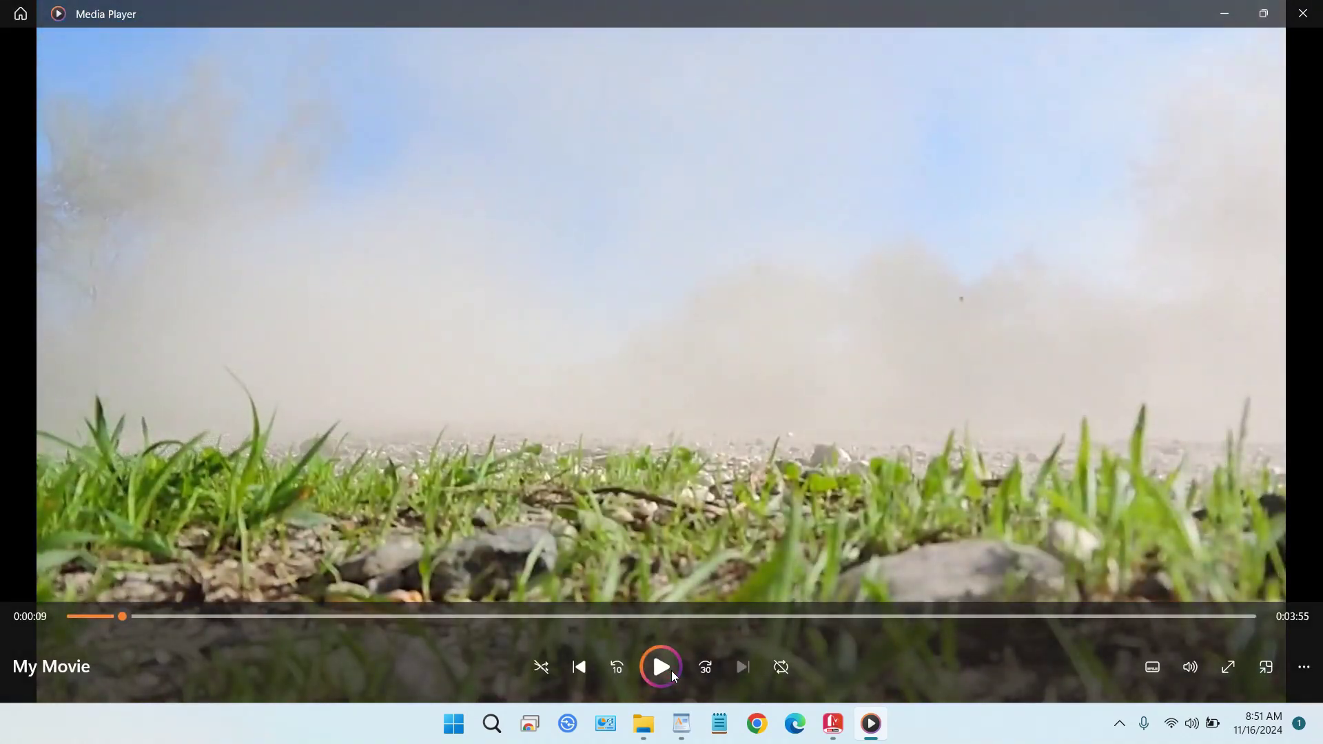